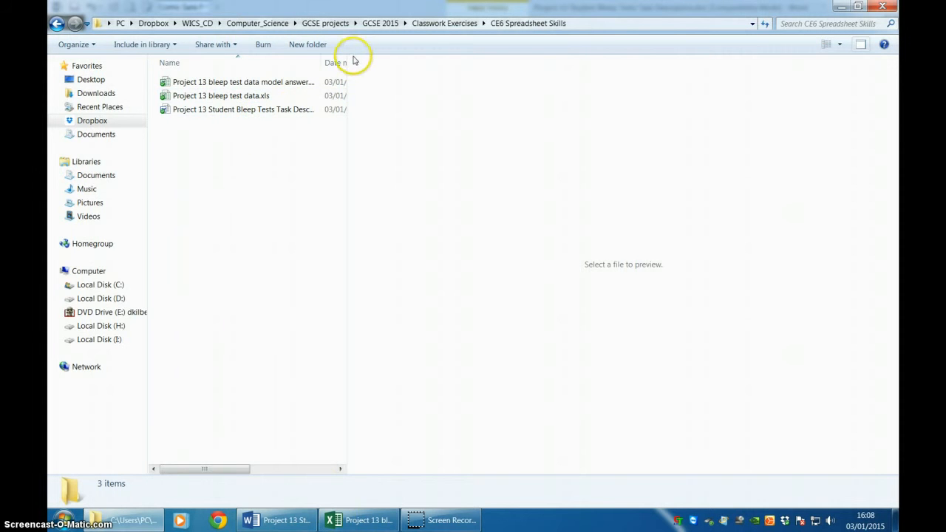
Open Project 13 Student Bleep Tests Task Description.doc and the Project 13 bleep test data.xls workbook from the CE6 Spreadsheet Skills folder.
{"action": "left_click_drag", "start_coordinate": [319, 62], "coordinate": [395, 68]}
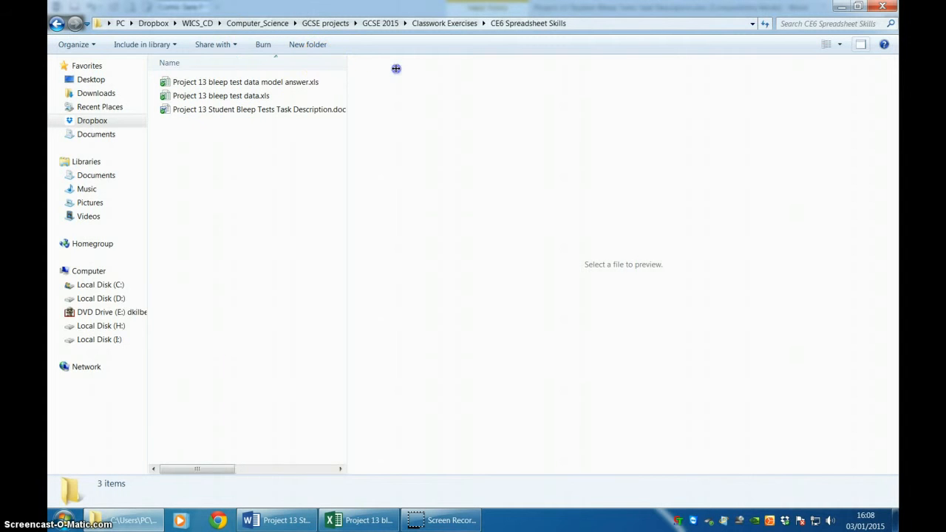
{"action": "double_click", "coordinate": [241, 110]}
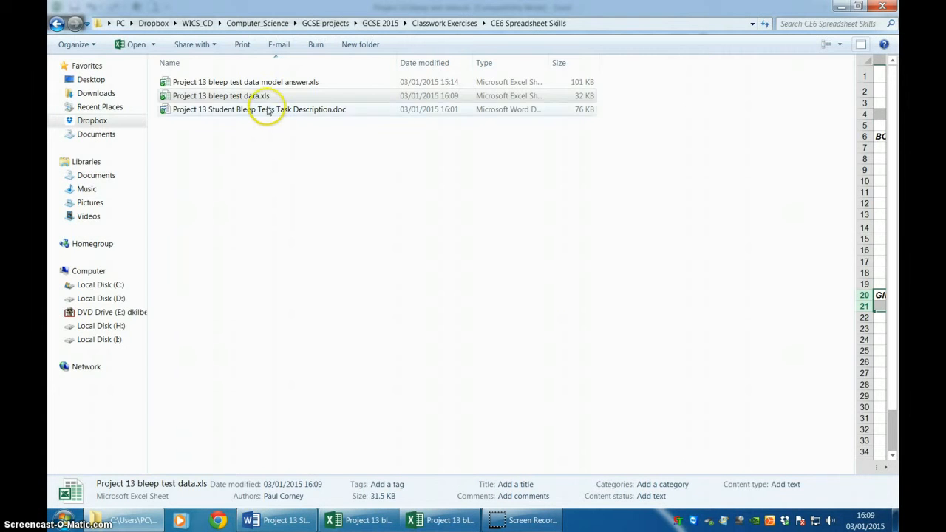
{"action": "left_click", "coordinate": [252, 97]}
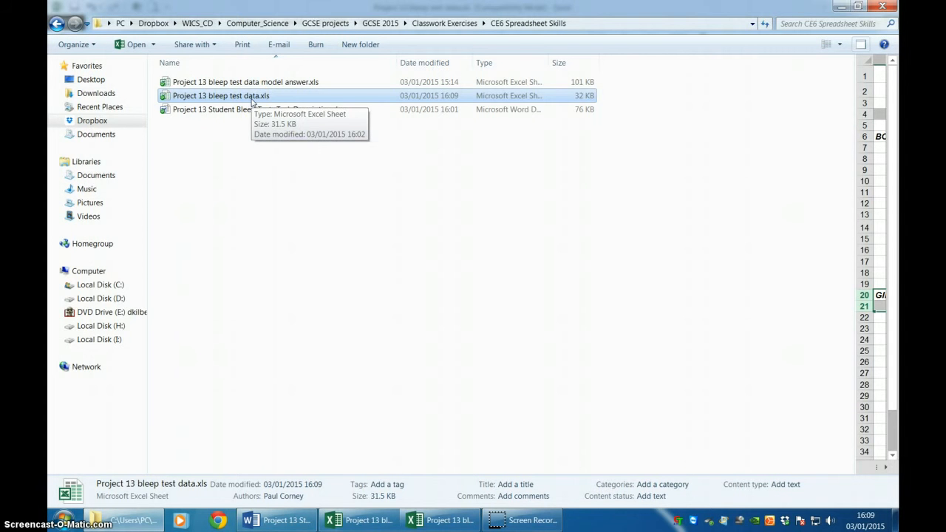
Switch to the Project 13 bleep test data model answer workbook and examine its annotated Task 1-3 sheet.
{"action": "left_click", "coordinate": [415, 520]}
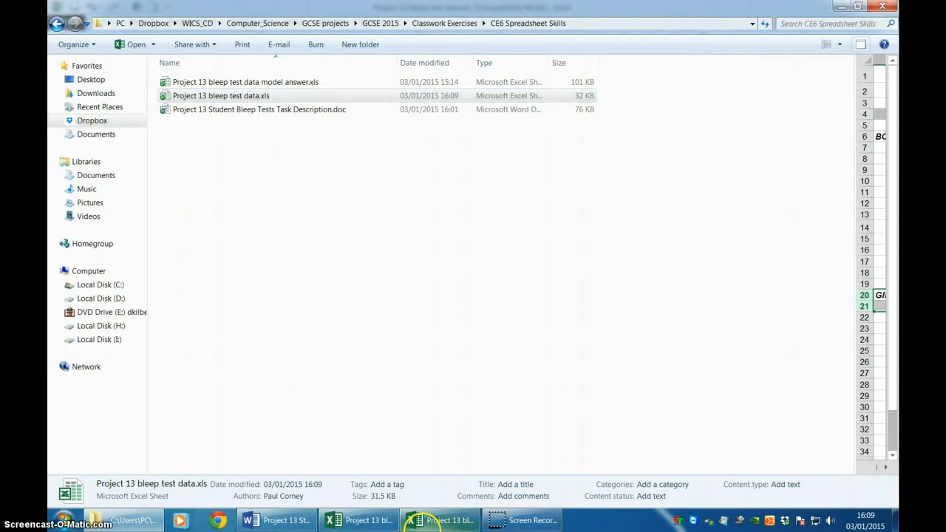
{"action": "left_click", "coordinate": [379, 522]}
{"action": "left_click", "coordinate": [380, 525]}
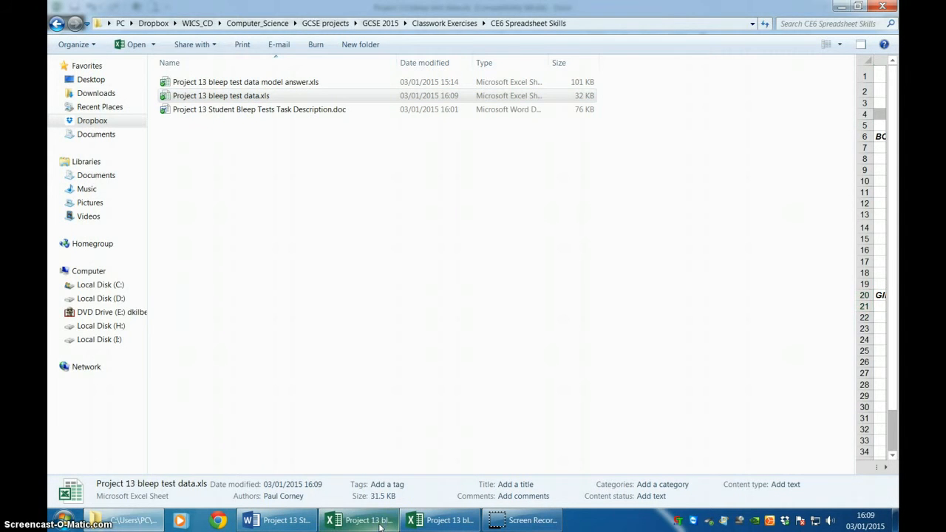
{"action": "left_click", "coordinate": [380, 525]}
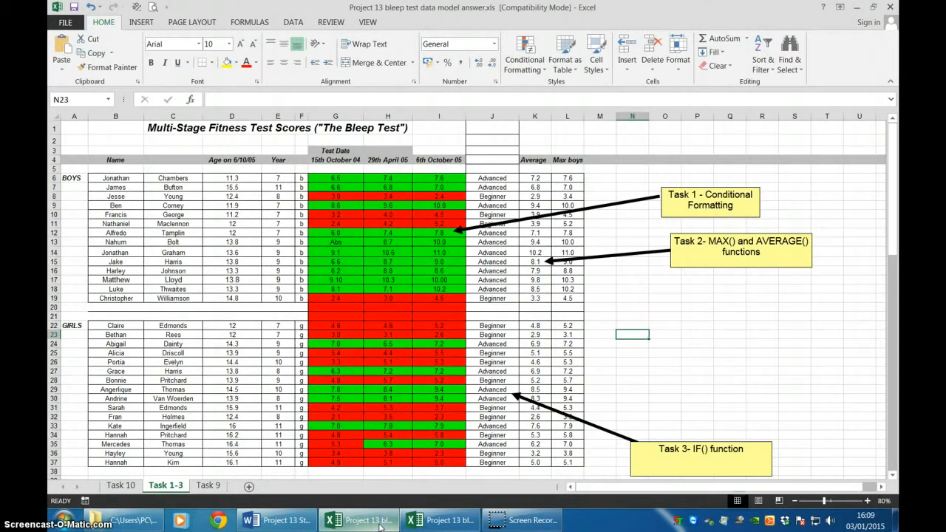
Show the print previews of the bleep test data workbook and of the task description document.
{"action": "left_click", "coordinate": [442, 521]}
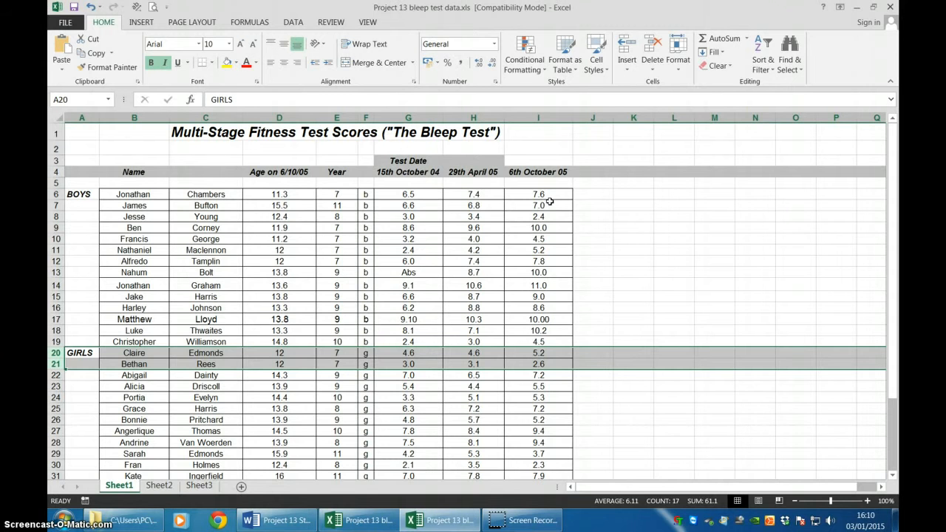
{"action": "key", "text": "ctrl+p"}
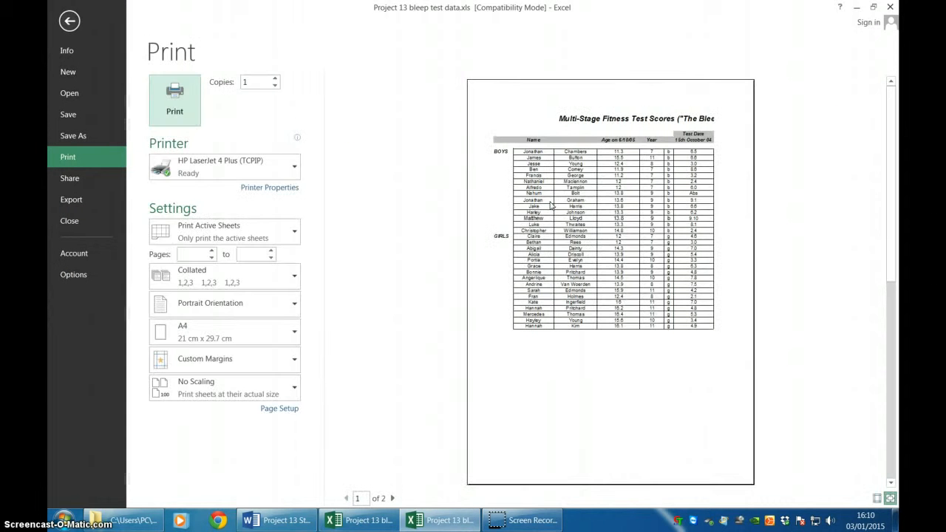
{"action": "key", "text": "alt+Tab"}
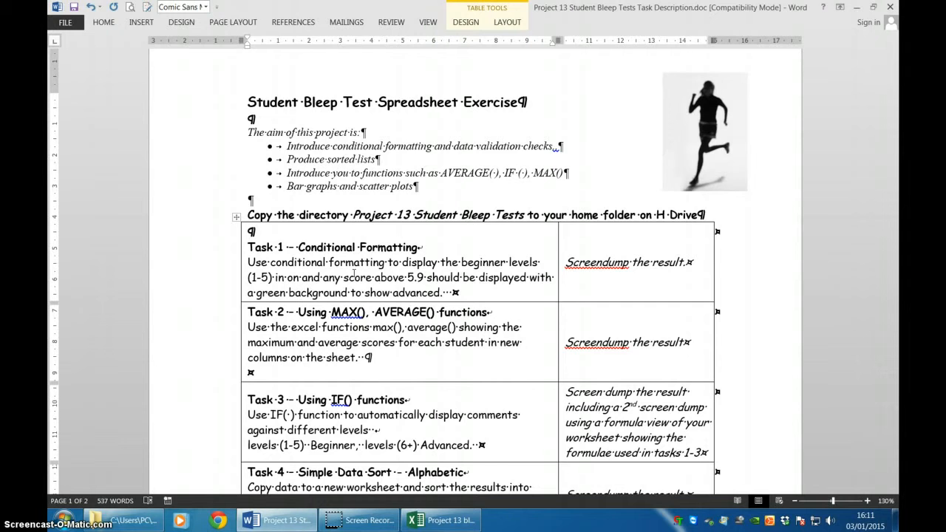
{"action": "key", "text": "ctrl+p"}
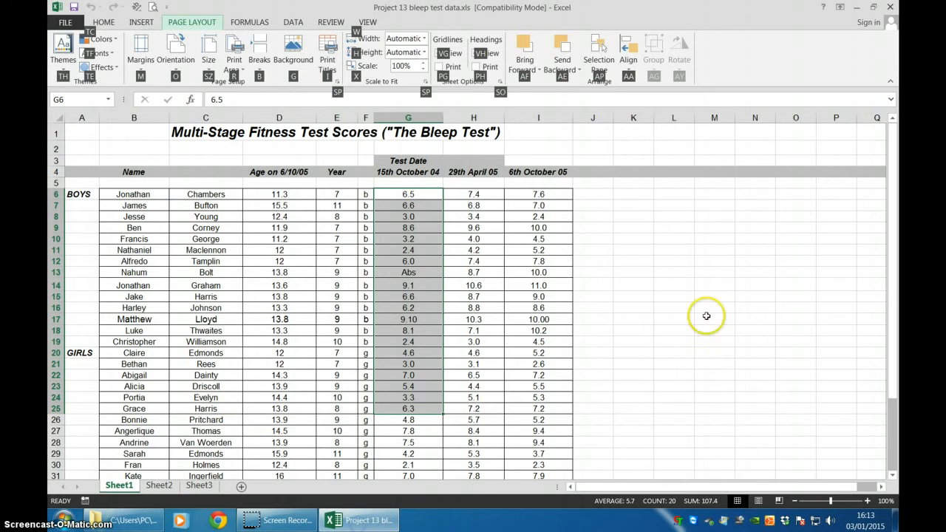
Start a Less Than highlight rule with a threshold of 6 on all the 15th October 04 scores, from G6 downwards.
{"action": "left_click", "coordinate": [706, 316]}
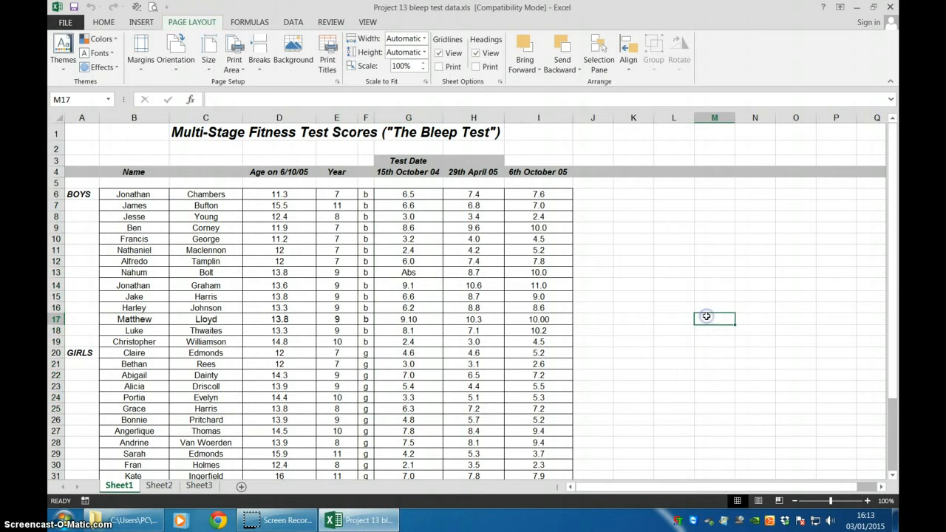
{"action": "left_click", "coordinate": [104, 22]}
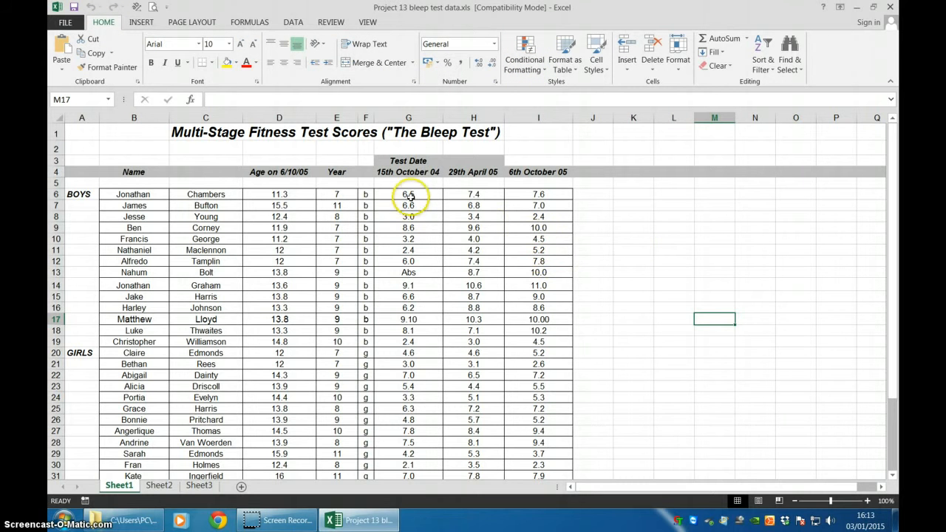
{"action": "left_click_drag", "start_coordinate": [407, 193], "coordinate": [411, 454]}
{"action": "scroll", "coordinate": [411, 443], "scroll_direction": "up", "scroll_amount": 2}
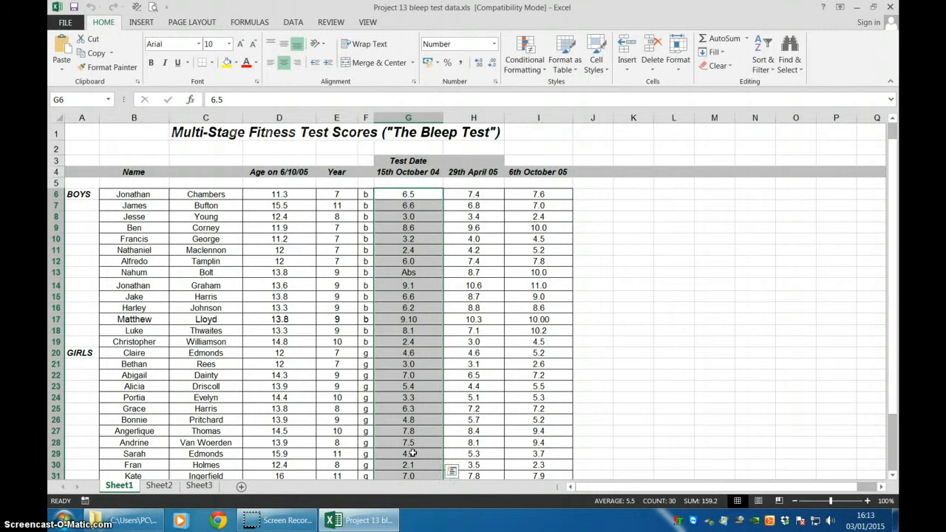
{"action": "left_click", "coordinate": [529, 47]}
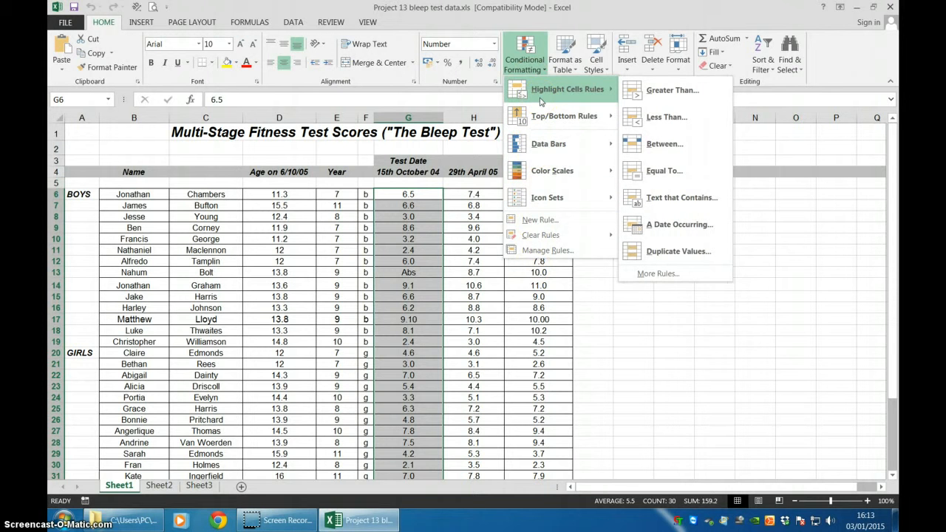
{"action": "left_click", "coordinate": [648, 117]}
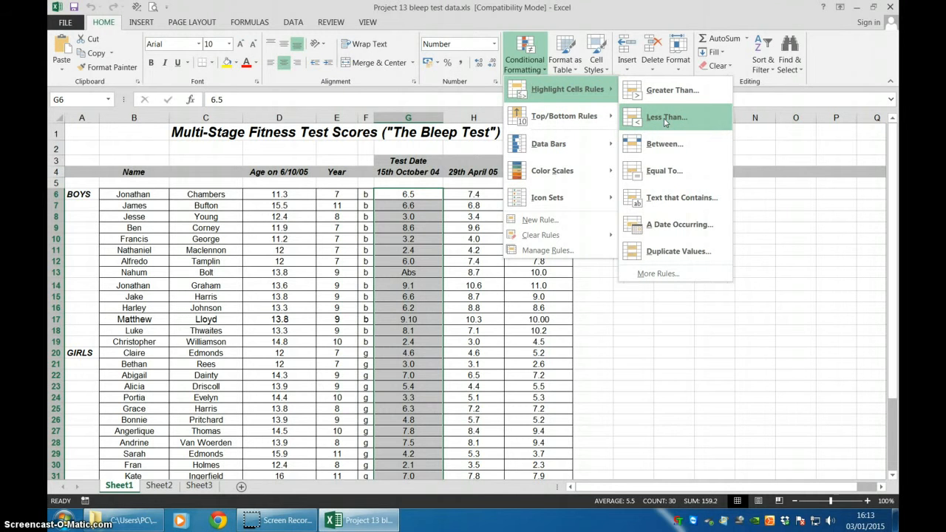
{"action": "left_click", "coordinate": [664, 120]}
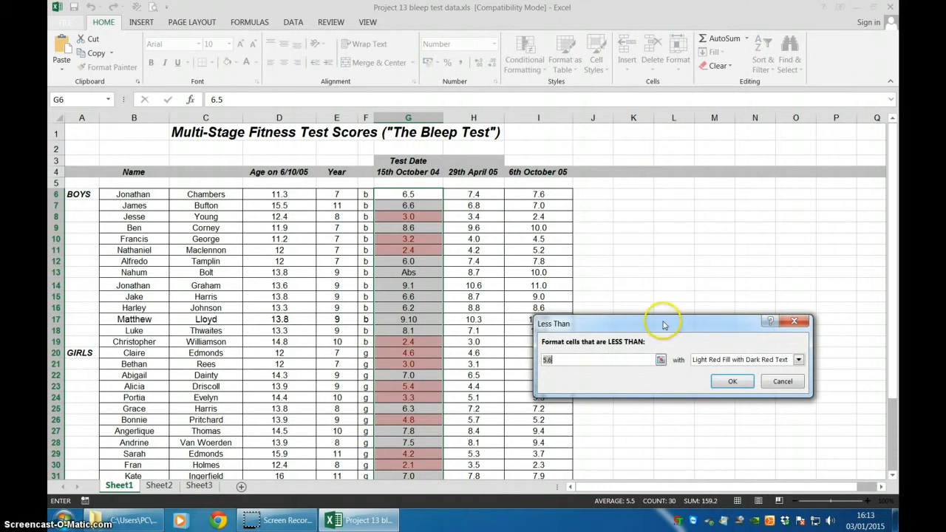
{"action": "left_click_drag", "start_coordinate": [664, 320], "coordinate": [697, 205]}
{"action": "left_click", "coordinate": [630, 240]}
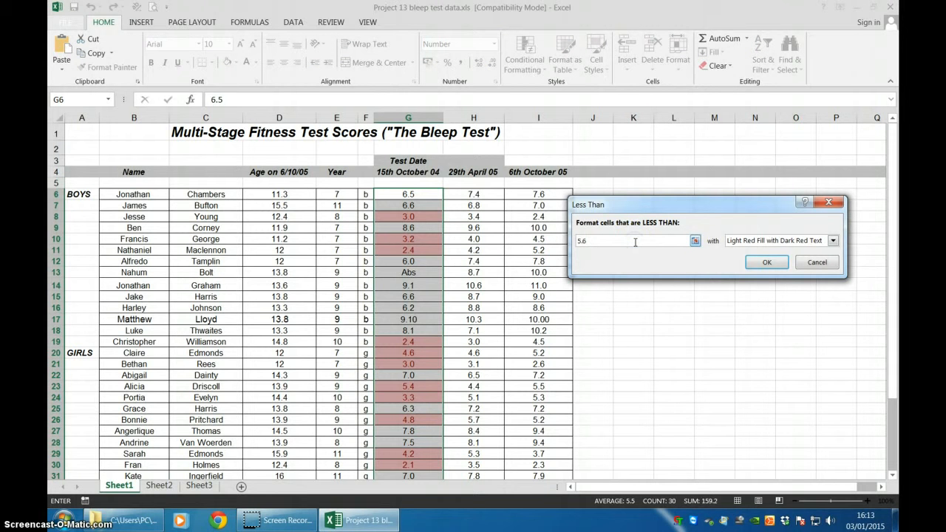
{"action": "key", "text": "BackSpace"}
{"action": "key", "text": "BackSpace"}
{"action": "type", "text": "6"}
{"action": "left_click", "coordinate": [628, 241]}
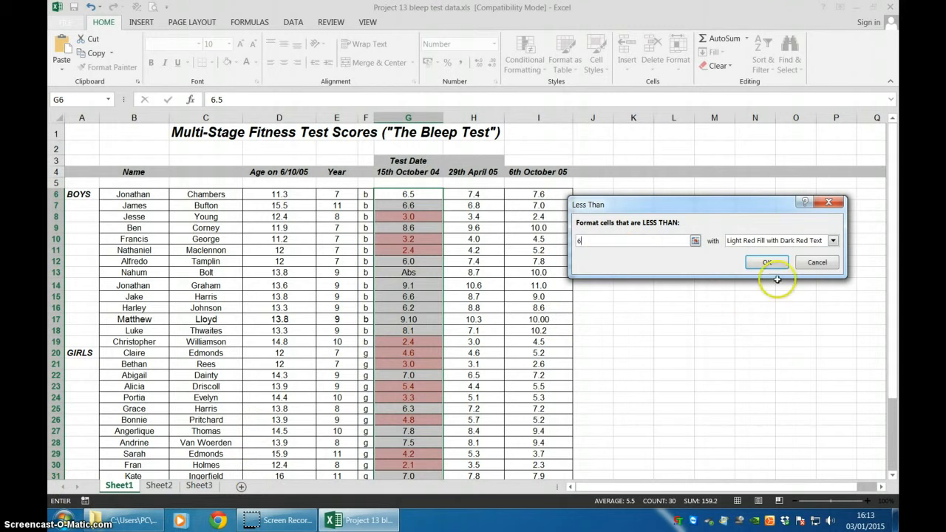
Choose a custom format with a red background fill for the Less Than rule.
{"action": "left_click", "coordinate": [832, 241]}
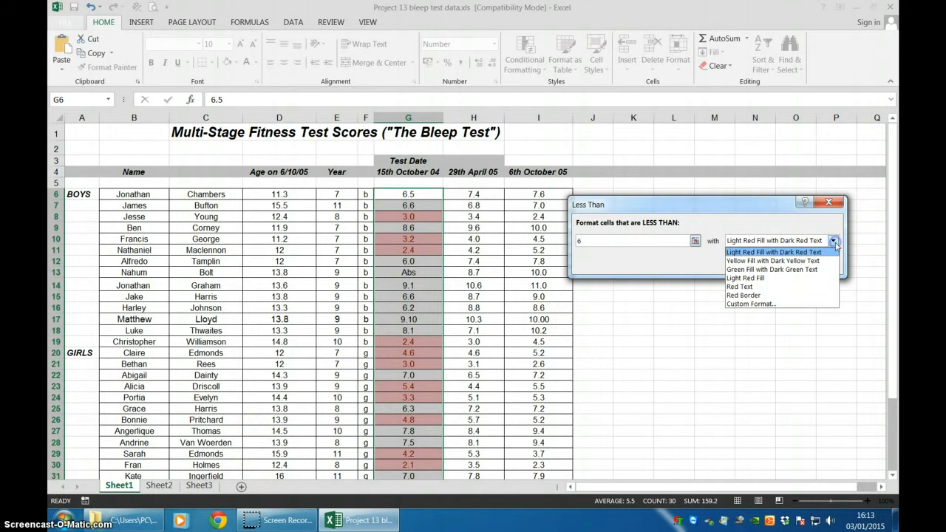
{"action": "left_click", "coordinate": [780, 309]}
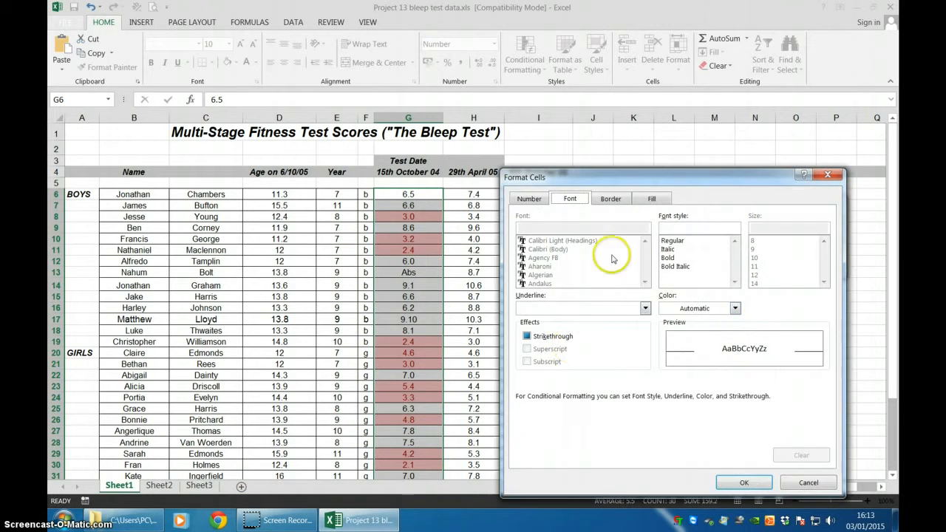
{"action": "left_click", "coordinate": [652, 200]}
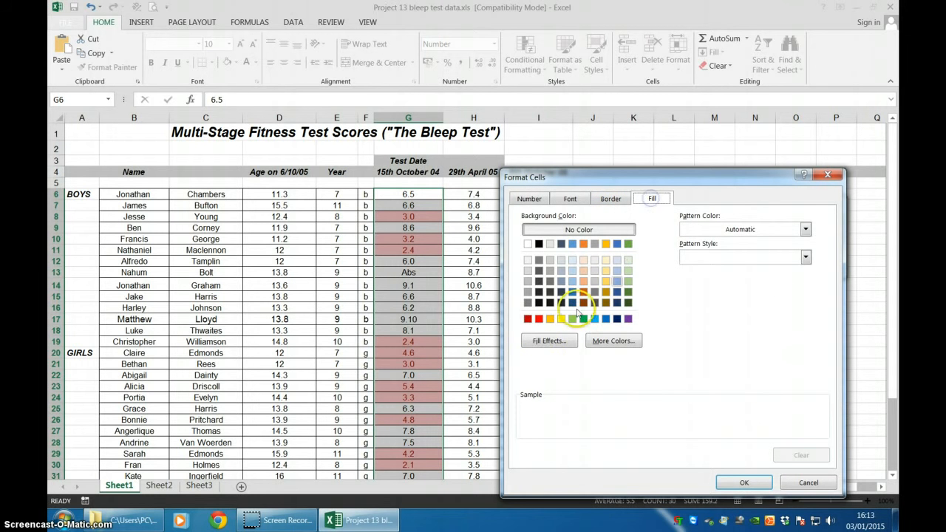
{"action": "left_click", "coordinate": [538, 318]}
Set the custom format's font colour to black and apply the Less Than rule to the scores.
{"action": "left_click", "coordinate": [573, 198]}
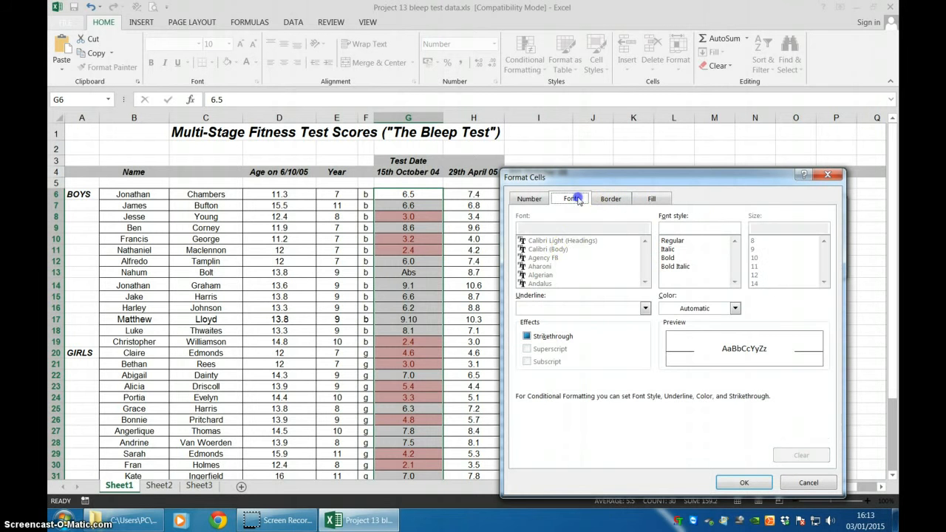
{"action": "left_click", "coordinate": [734, 308]}
{"action": "left_click", "coordinate": [698, 323]}
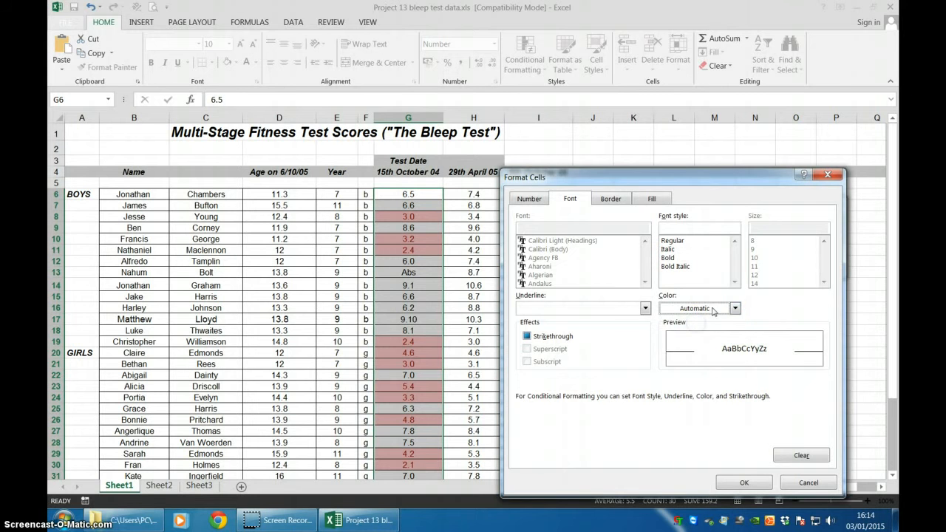
{"action": "left_click", "coordinate": [735, 309]}
{"action": "left_click", "coordinate": [675, 345]}
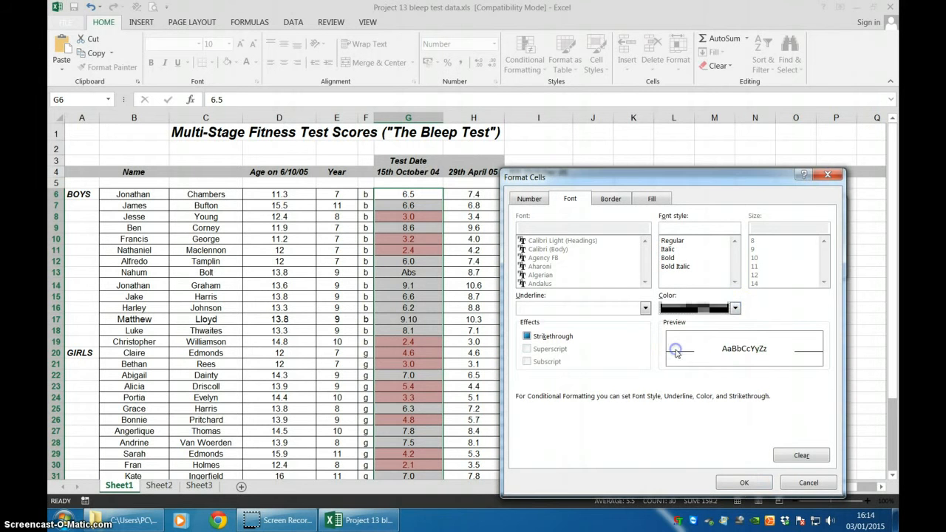
{"action": "left_click", "coordinate": [744, 482]}
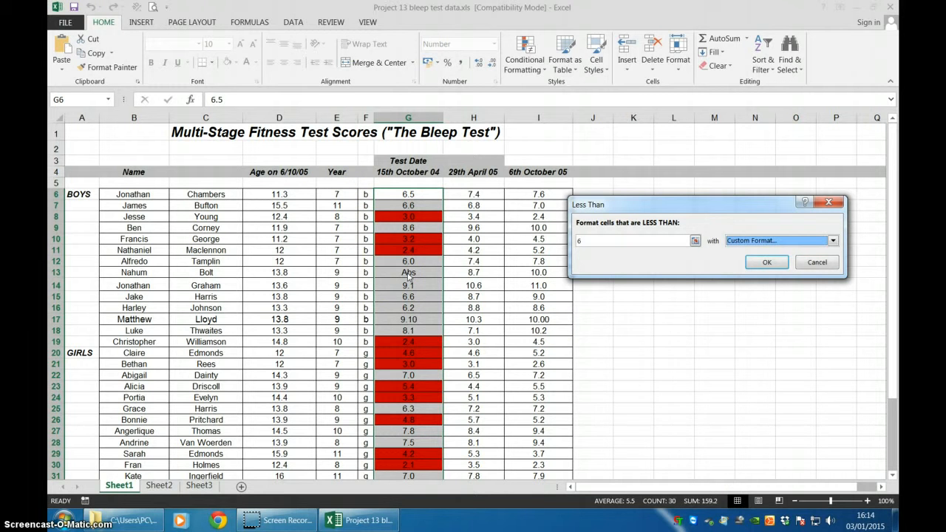
{"action": "left_click", "coordinate": [772, 268]}
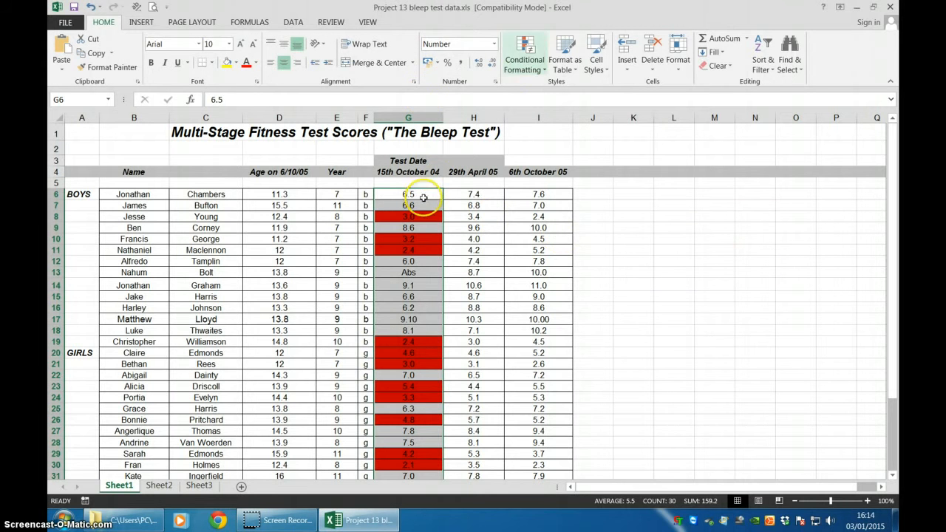
Add a Greater Than highlight rule with a threshold of 5.9 to the same 15th October 04 scores.
{"action": "left_click", "coordinate": [521, 60]}
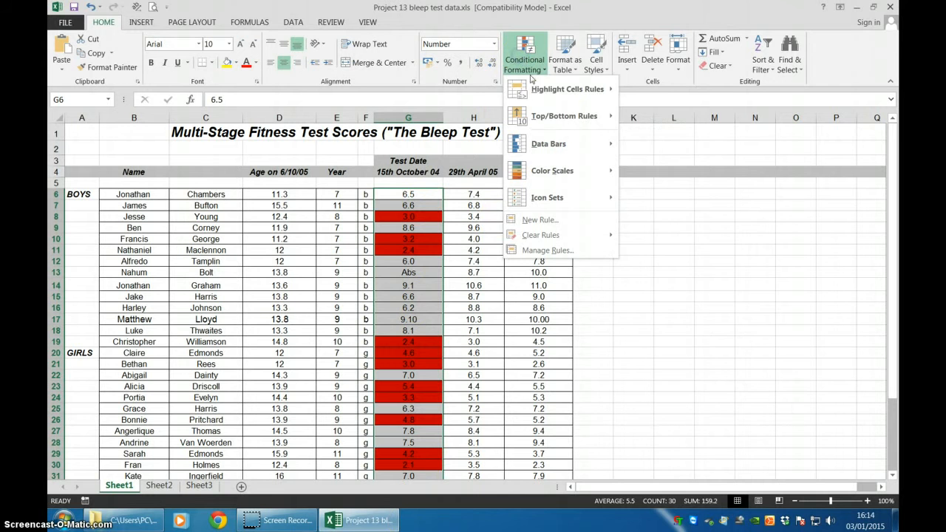
{"action": "mouse_move", "coordinate": [559, 90]}
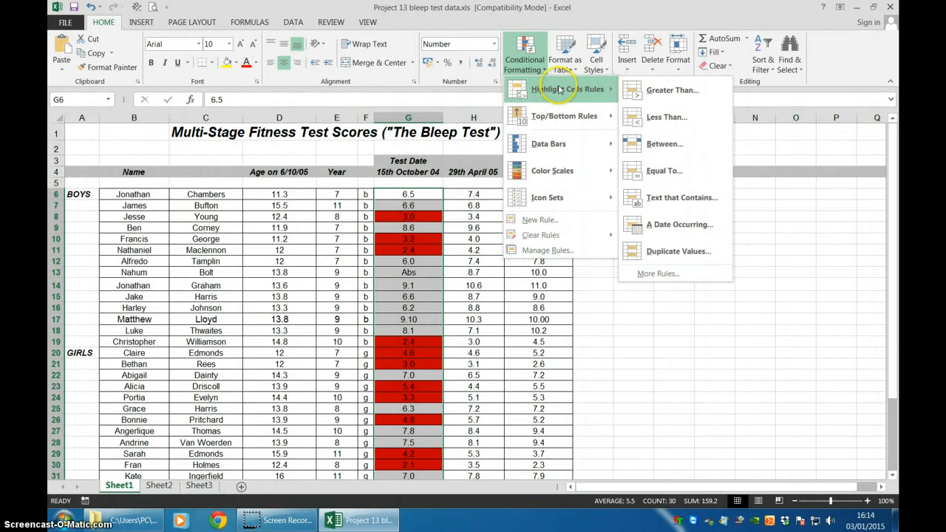
{"action": "left_click", "coordinate": [653, 92]}
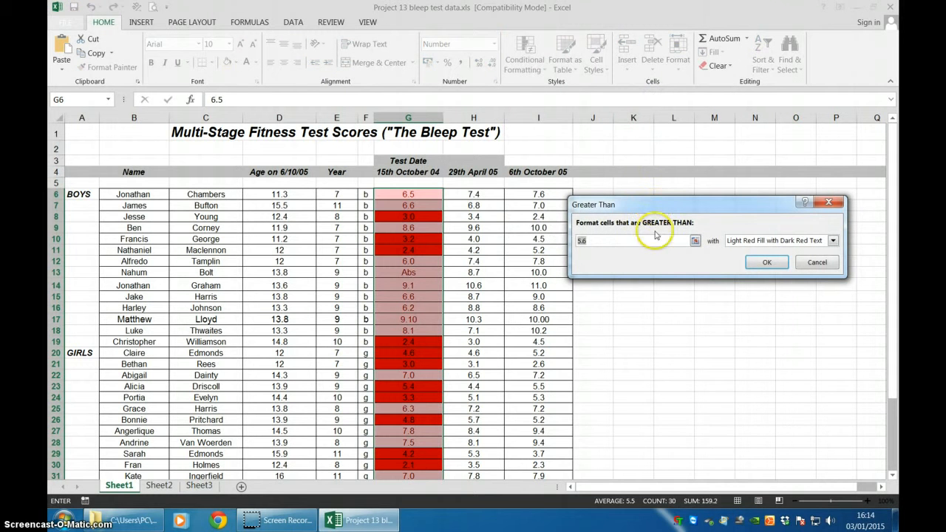
{"action": "left_click", "coordinate": [633, 238]}
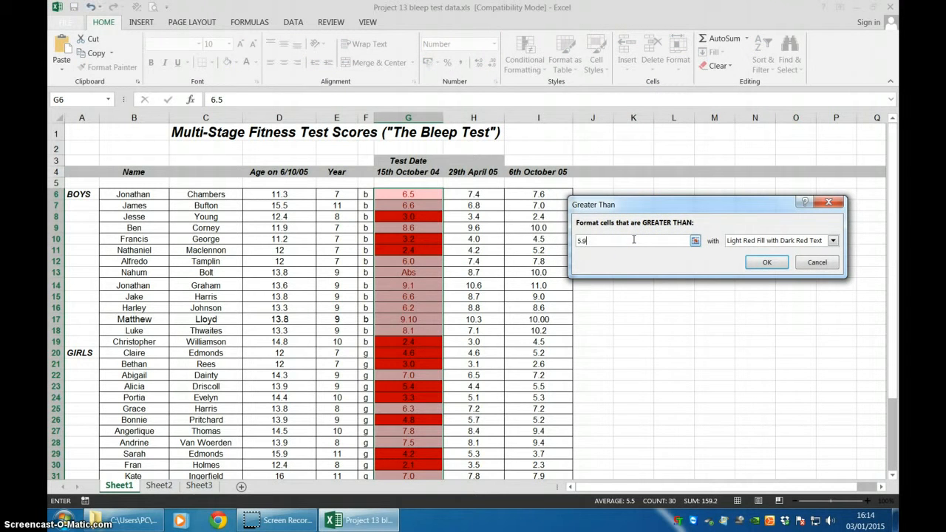
Choose a custom format with a green background fill for the Greater Than 5.9 rule.
{"action": "left_click", "coordinate": [831, 241]}
{"action": "left_click", "coordinate": [798, 303]}
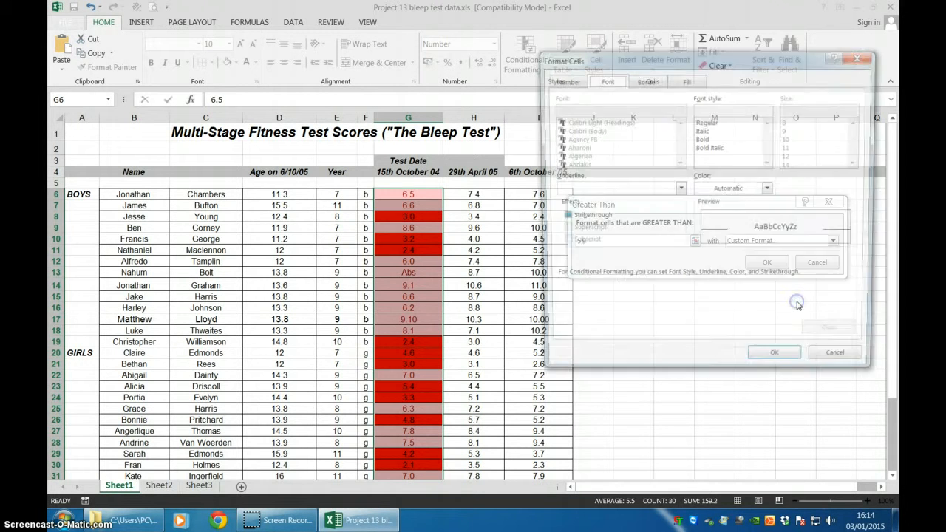
{"action": "left_click", "coordinate": [685, 79]}
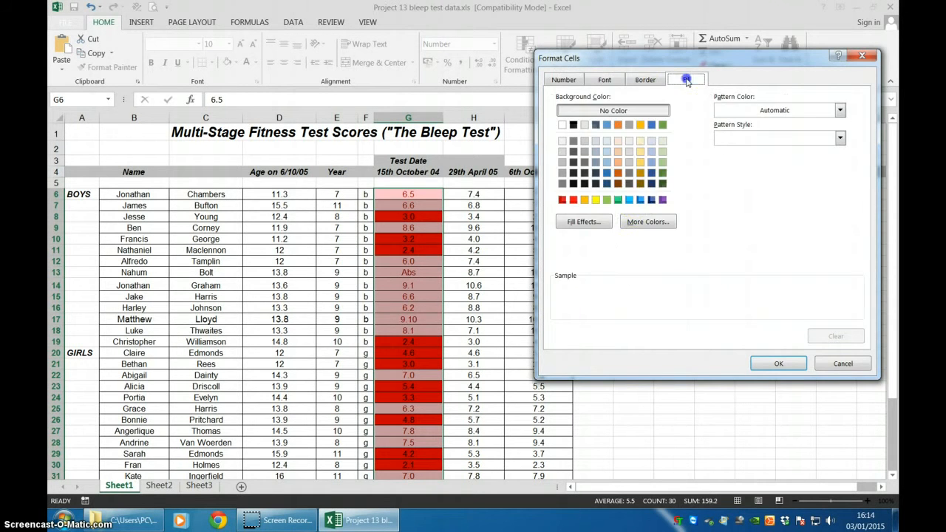
{"action": "left_click", "coordinate": [618, 199]}
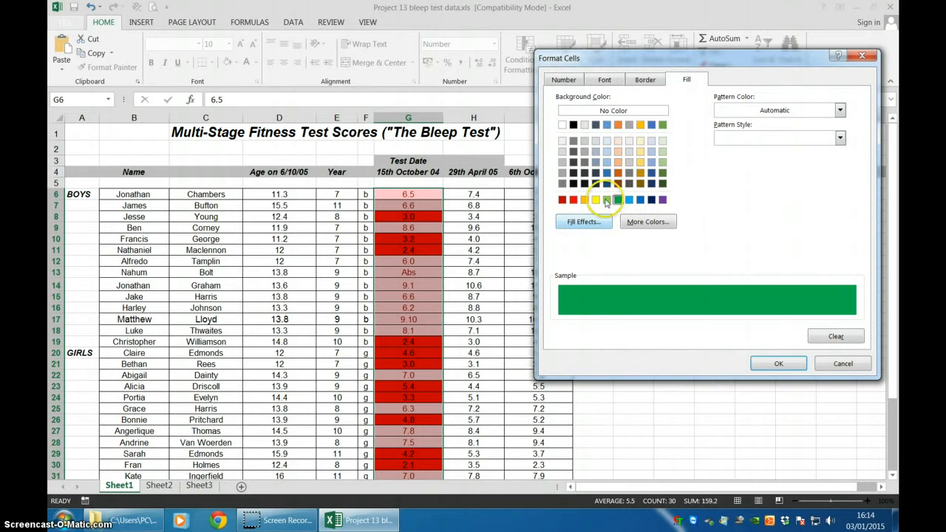
Set the green format's font colour to black, apply the Greater Than rule, and check the coloured 15th October 04 scores.
{"action": "left_click", "coordinate": [604, 79]}
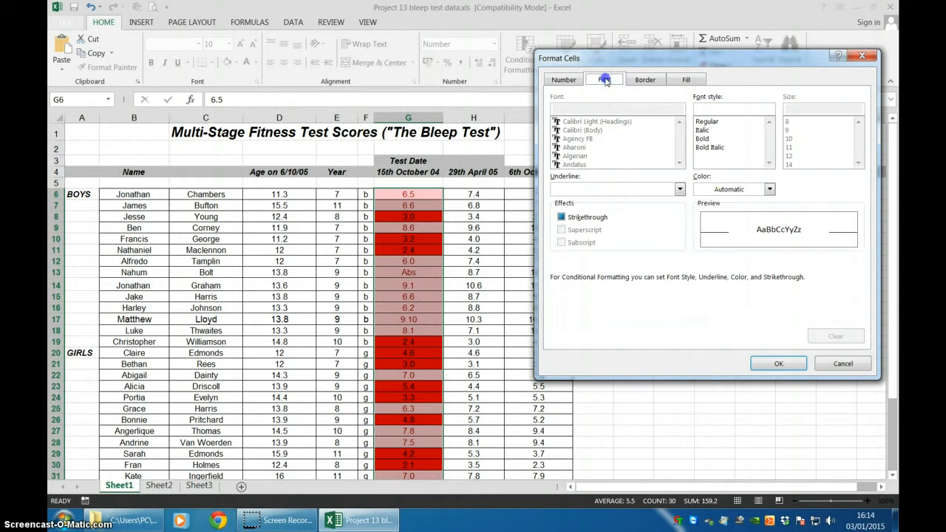
{"action": "left_click", "coordinate": [769, 189]}
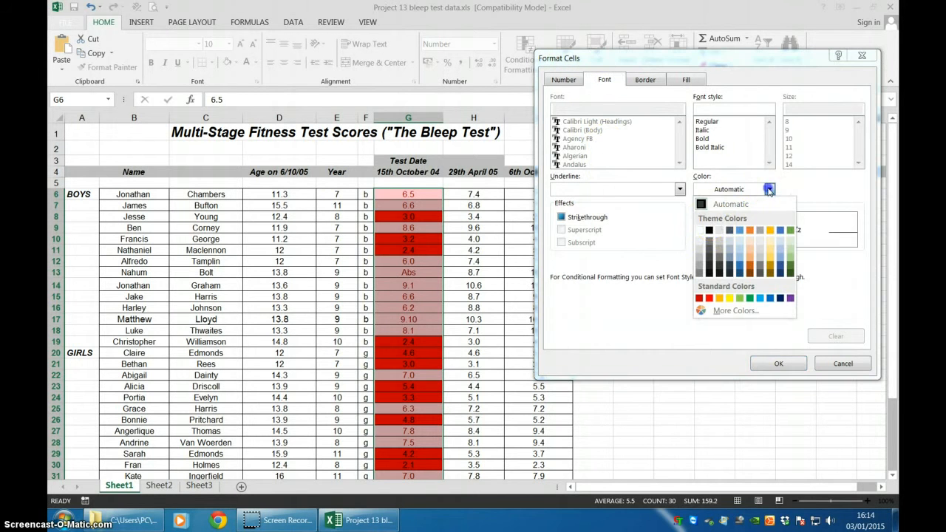
{"action": "left_click", "coordinate": [708, 230]}
{"action": "left_click", "coordinate": [776, 363]}
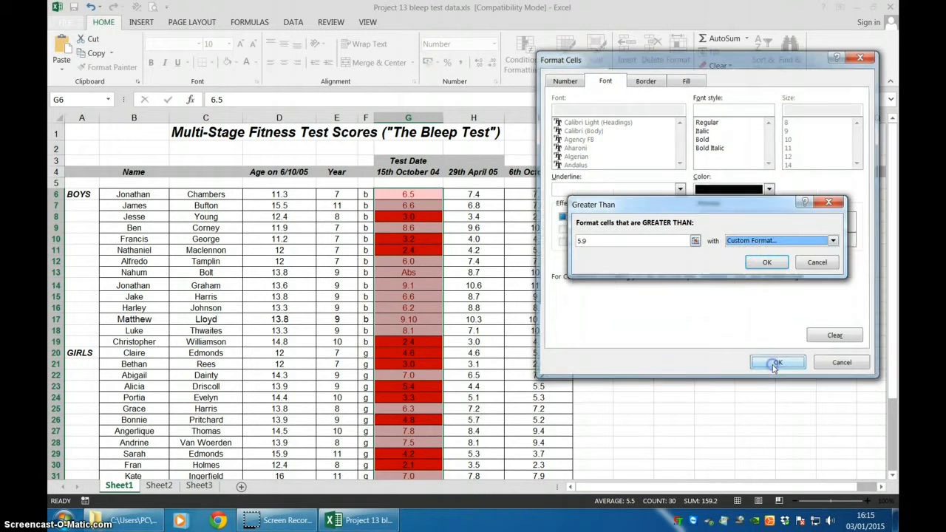
{"action": "left_click", "coordinate": [762, 262]}
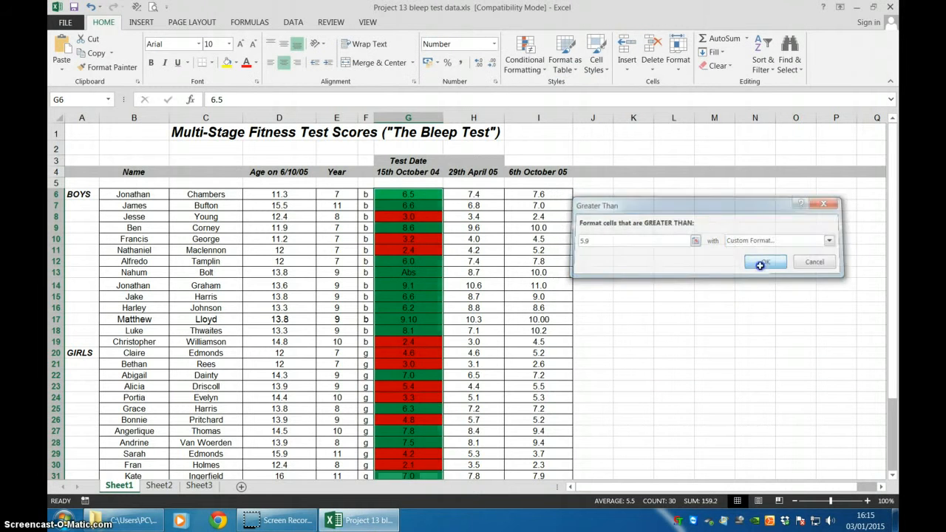
{"action": "left_click", "coordinate": [744, 328]}
{"action": "scroll", "coordinate": [611, 288], "scroll_direction": "down", "scroll_amount": 4}
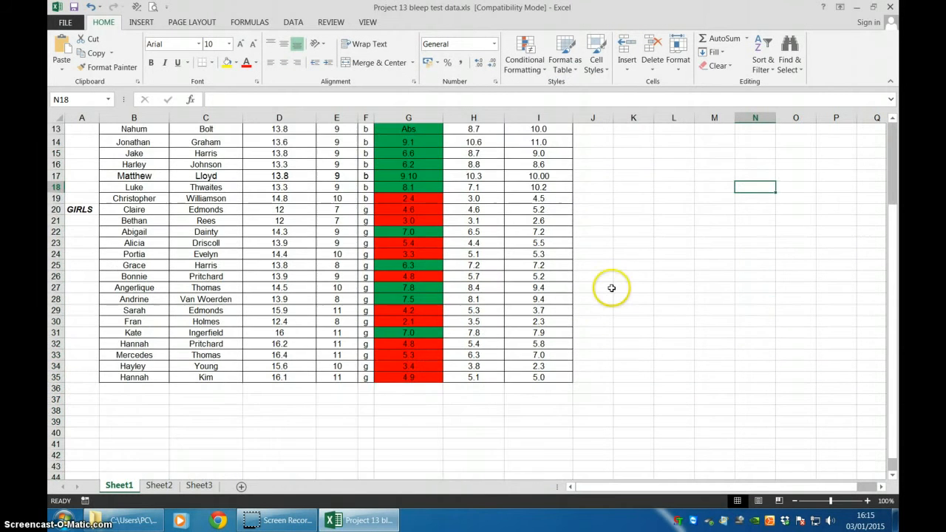
{"action": "scroll", "coordinate": [598, 436], "scroll_direction": "up", "scroll_amount": 3}
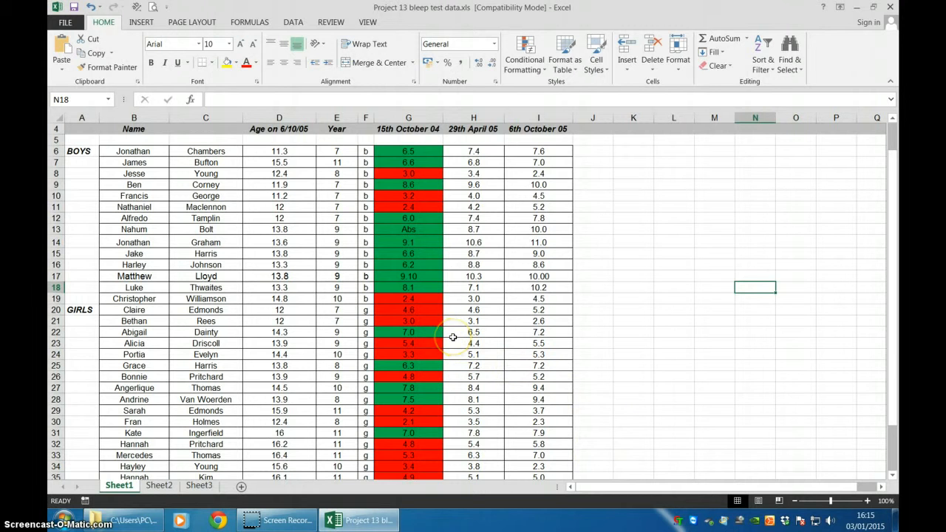
{"action": "key", "text": "alt+p"}
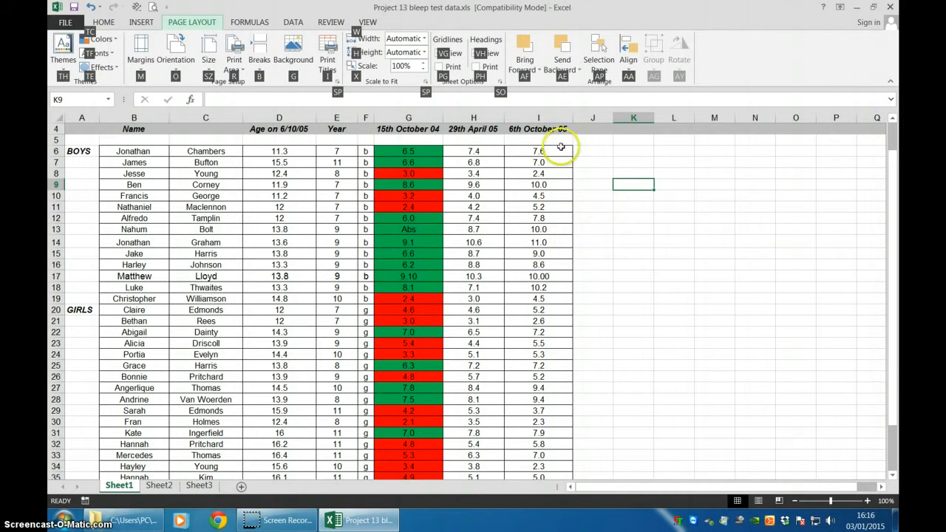
{"action": "left_click", "coordinate": [649, 170]}
{"action": "left_click", "coordinate": [486, 152]}
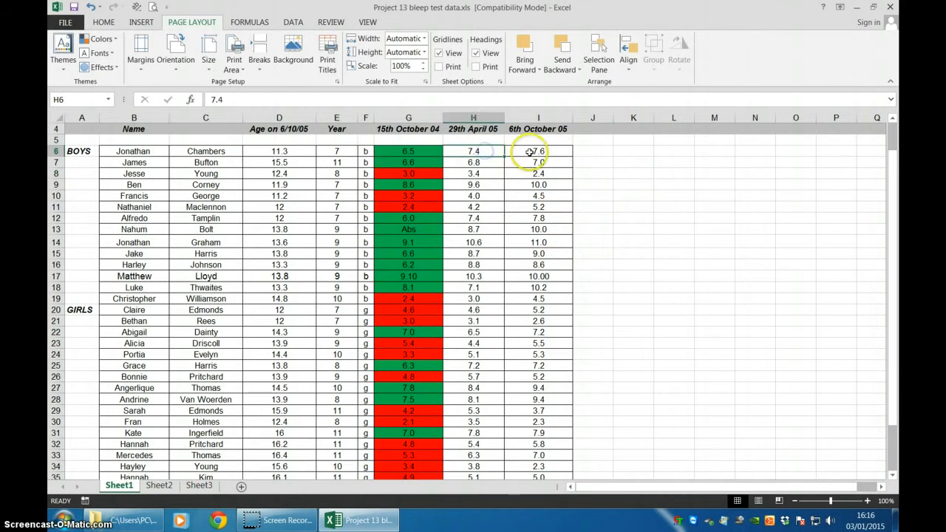
{"action": "left_click", "coordinate": [532, 151]}
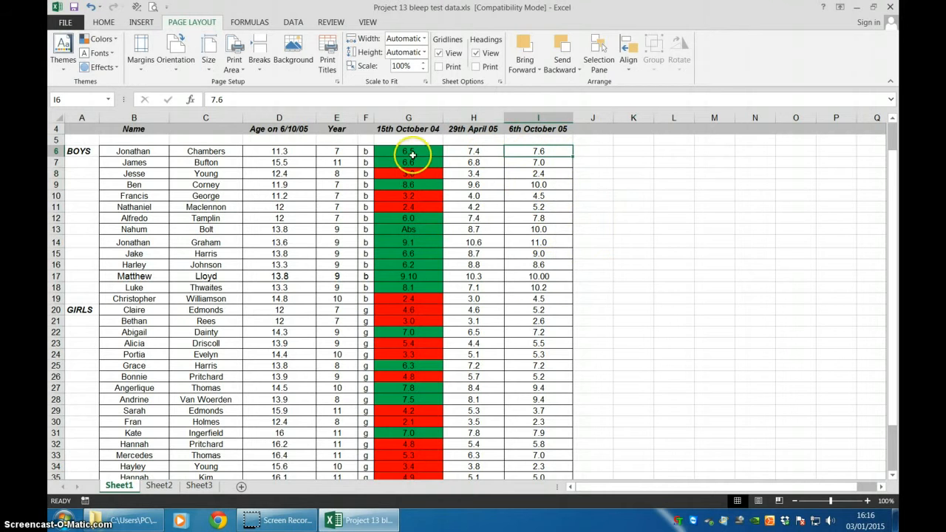
{"action": "left_click_drag", "start_coordinate": [408, 151], "coordinate": [532, 406]}
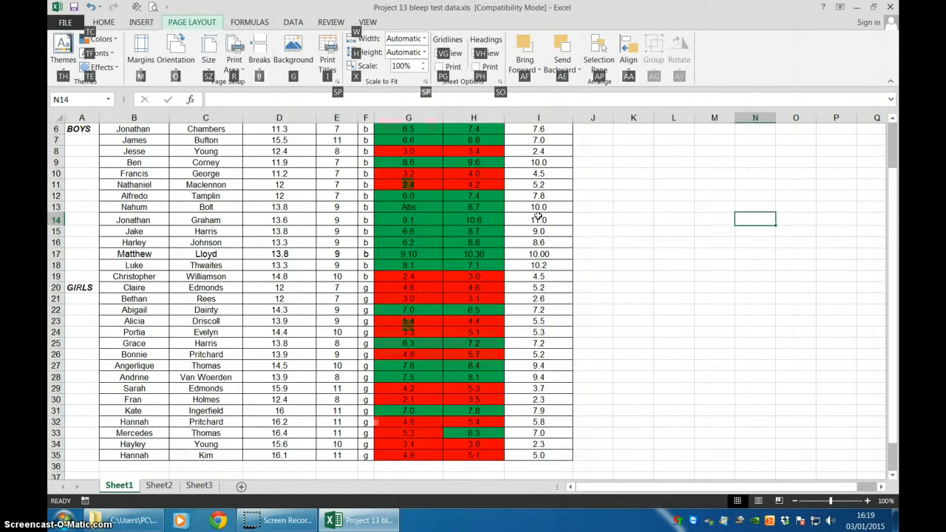
{"action": "left_click", "coordinate": [633, 262]}
{"action": "scroll", "coordinate": [635, 261], "scroll_direction": "up", "scroll_amount": 2}
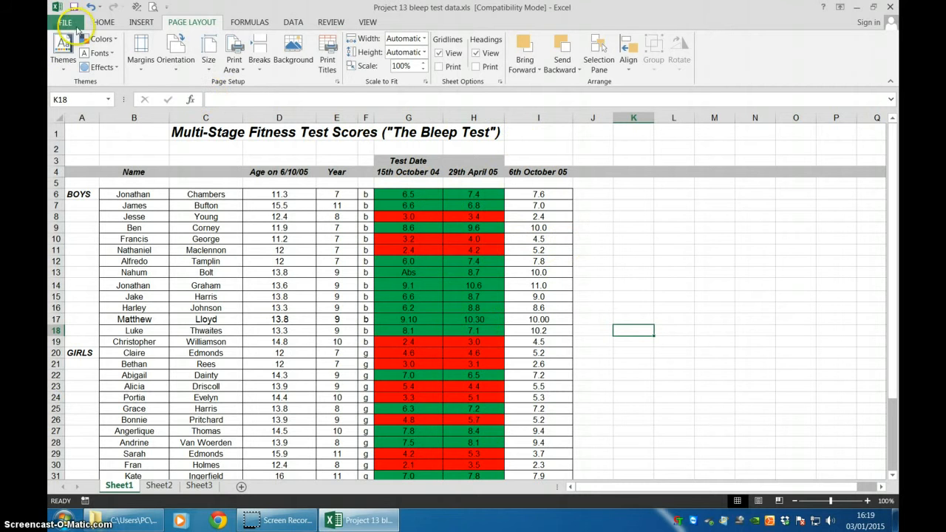
Copy the formatting of the 29th April 05 scores onto all the 6th October 05 scores with Format Painter.
{"action": "left_click", "coordinate": [102, 22]}
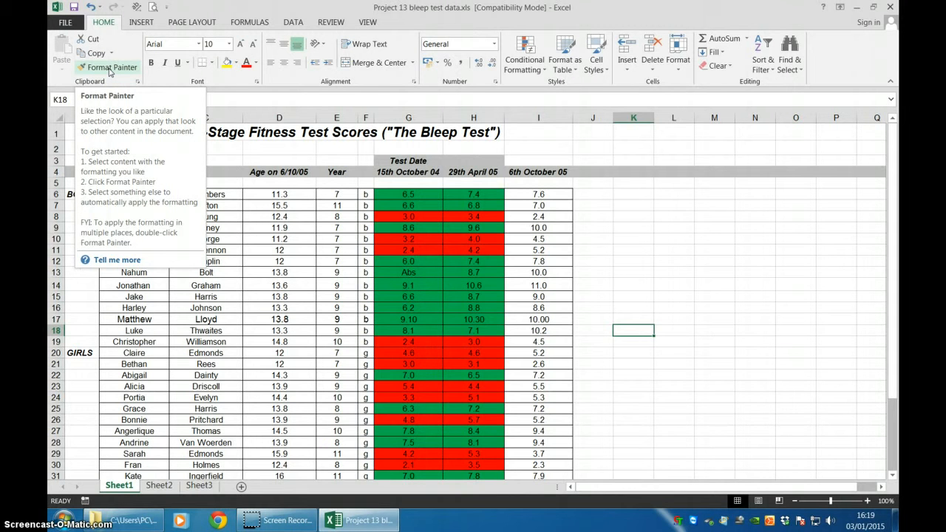
{"action": "left_click_drag", "start_coordinate": [477, 194], "coordinate": [482, 458]}
{"action": "scroll", "coordinate": [482, 458], "scroll_direction": "up", "scroll_amount": 2}
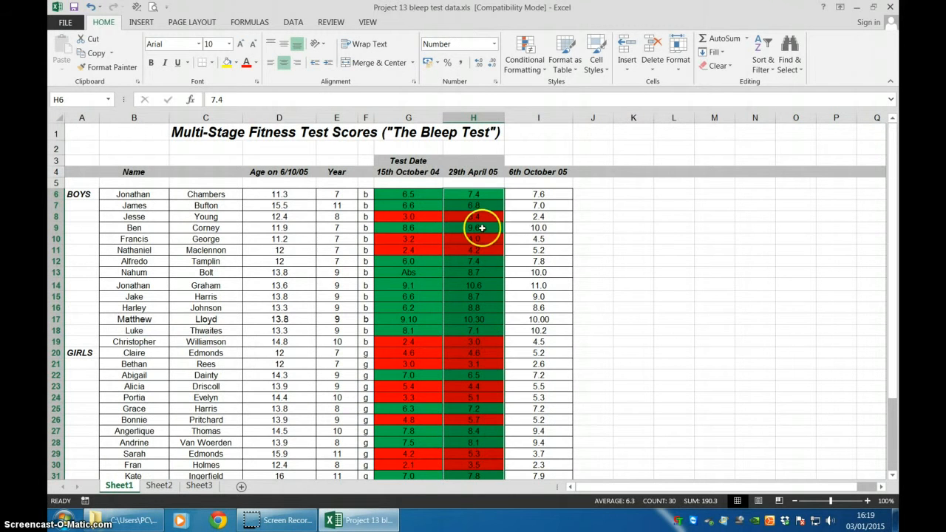
{"action": "left_click", "coordinate": [88, 68]}
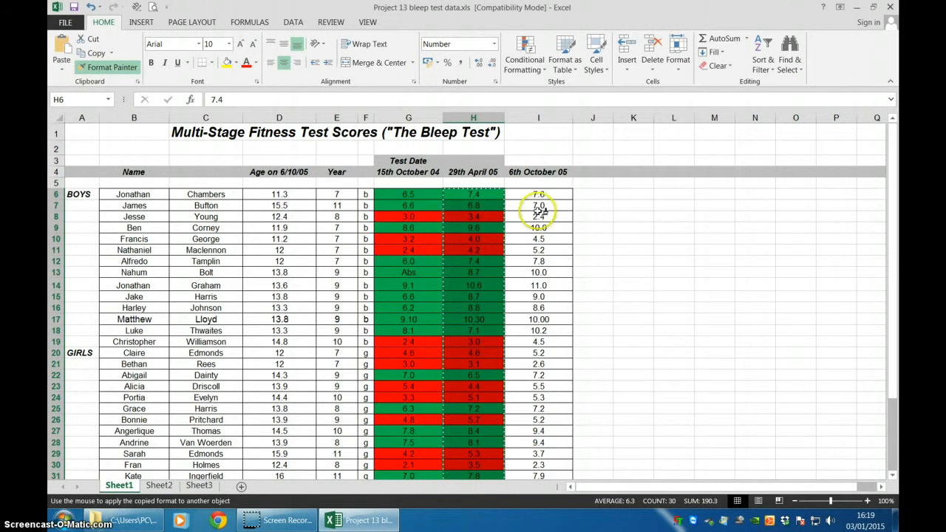
{"action": "mouse_move", "coordinate": [543, 194]}
{"action": "left_mouse_down"}
{"action": "mouse_move", "coordinate": [551, 466]}
{"action": "mouse_move", "coordinate": [544, 447]}
{"action": "left_mouse_up"}
{"action": "left_click", "coordinate": [644, 399]}
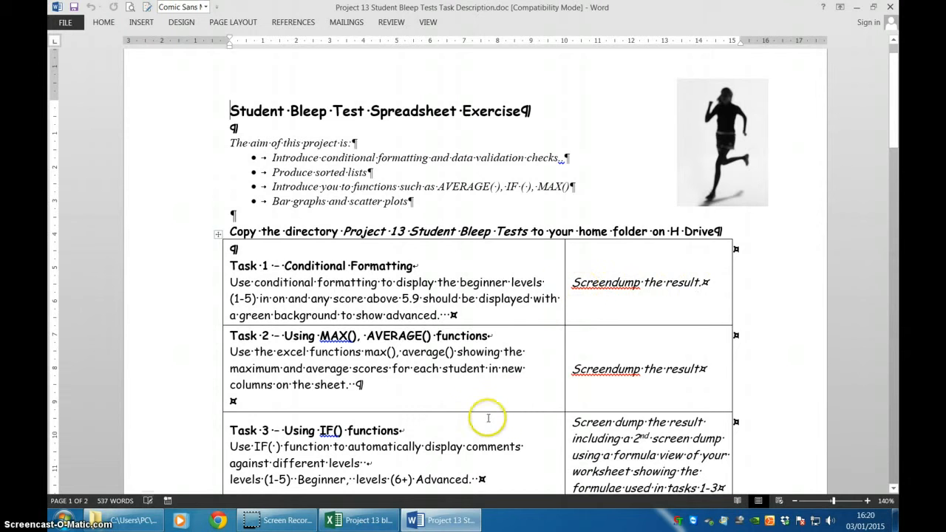
Switch back to the bleep test workbook in Excel and insert a MAX function in cell J6.
{"action": "left_click", "coordinate": [377, 520]}
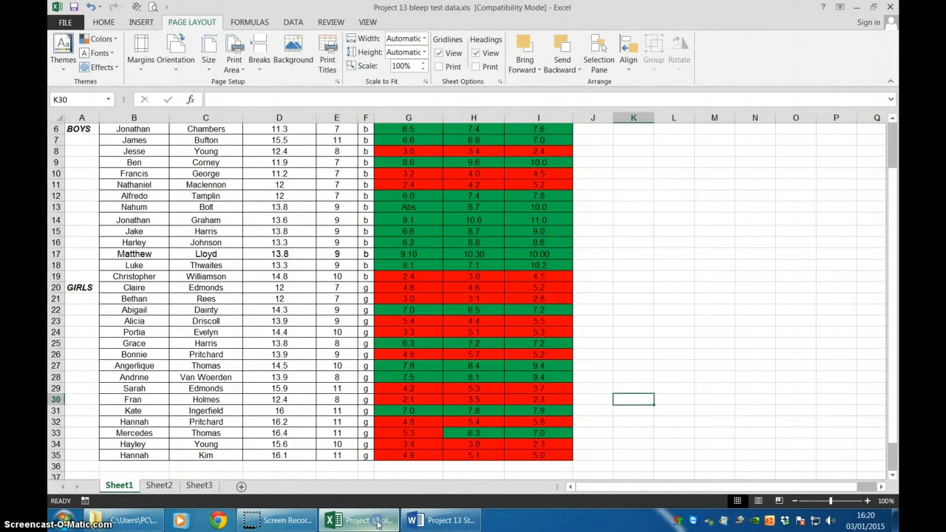
{"action": "scroll", "coordinate": [572, 307], "scroll_direction": "up", "scroll_amount": 2}
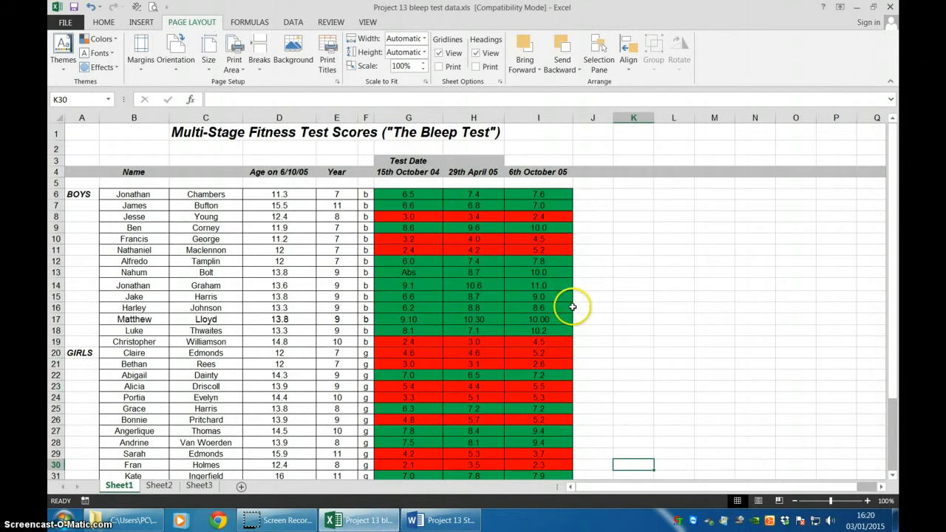
{"action": "left_click", "coordinate": [603, 193]}
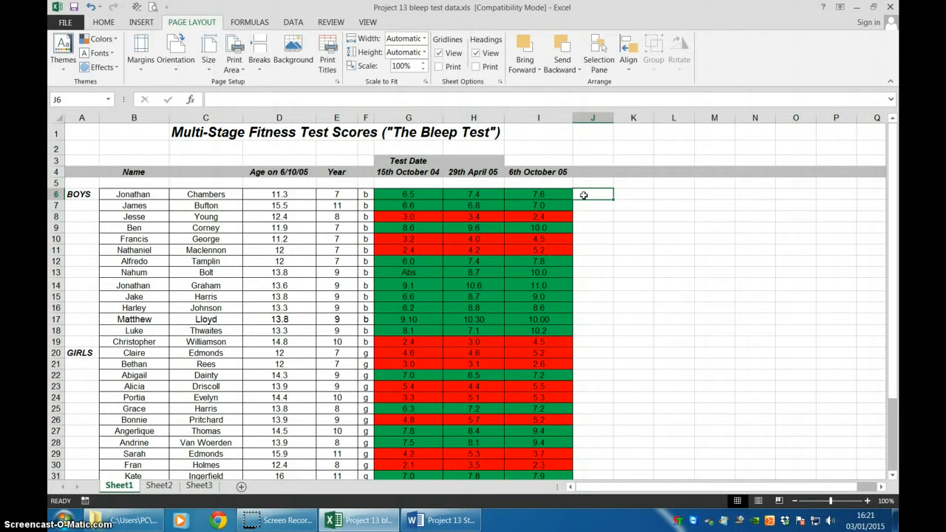
{"action": "type", "text": "="}
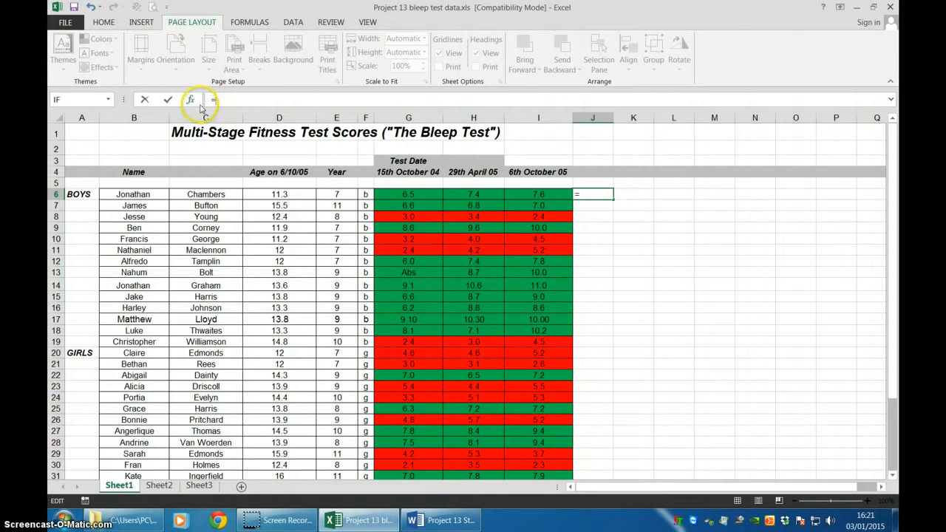
{"action": "left_click", "coordinate": [191, 102]}
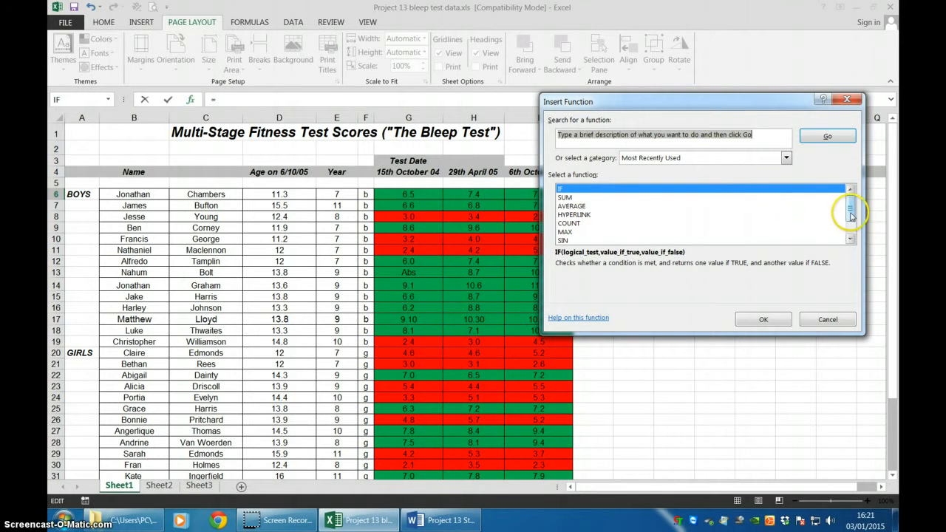
{"action": "mouse_move", "coordinate": [851, 211]}
{"action": "left_mouse_down"}
{"action": "mouse_move", "coordinate": [852, 225]}
{"action": "mouse_move", "coordinate": [853, 212]}
{"action": "left_mouse_up"}
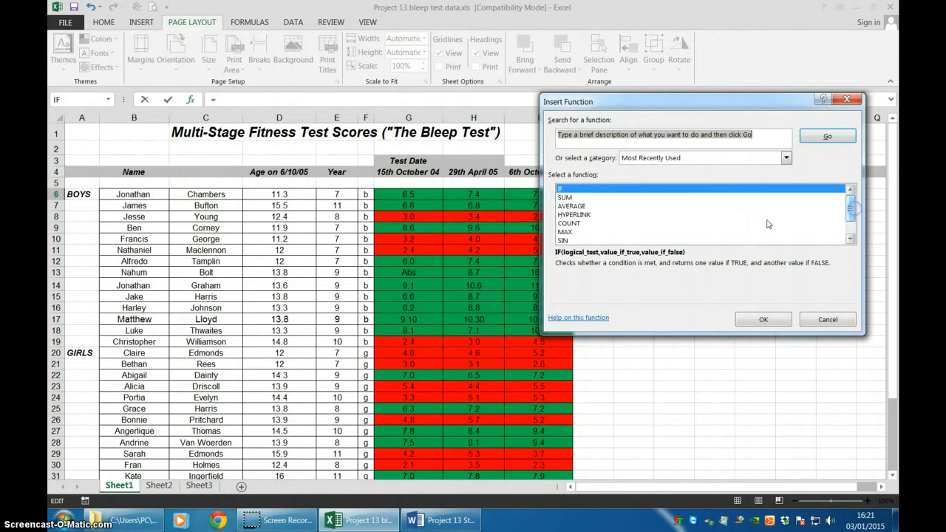
{"action": "left_click", "coordinate": [565, 232]}
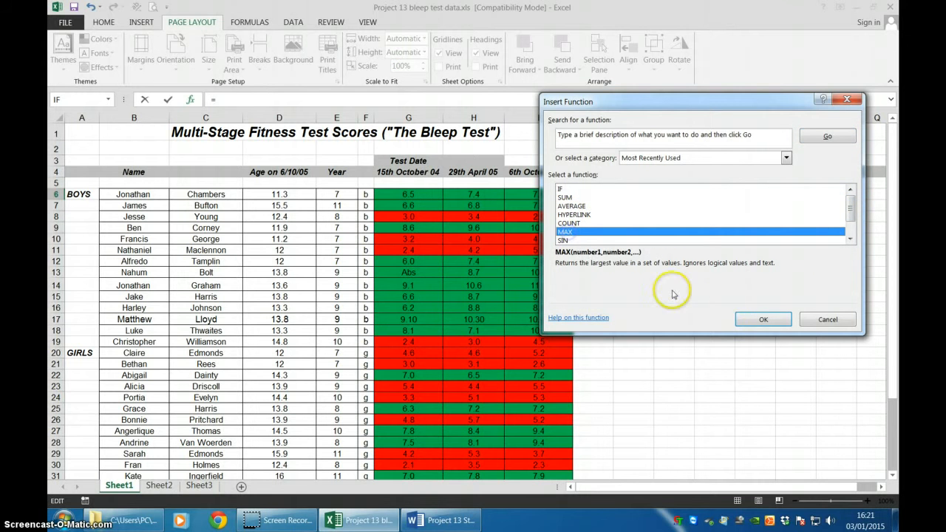
{"action": "left_click", "coordinate": [763, 320]}
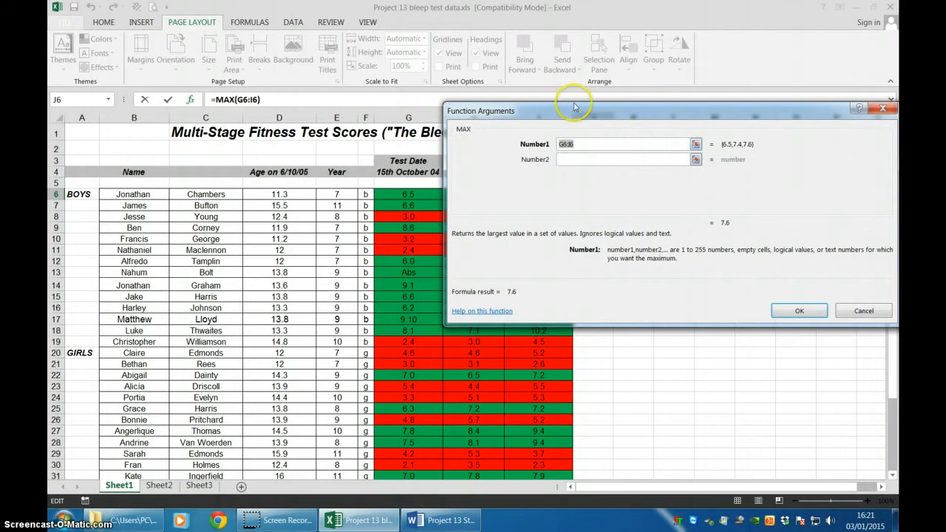
Use the first student's three test scores, G6:I6, as the MAX range and confirm the function.
{"action": "left_click_drag", "start_coordinate": [573, 112], "coordinate": [746, 238]}
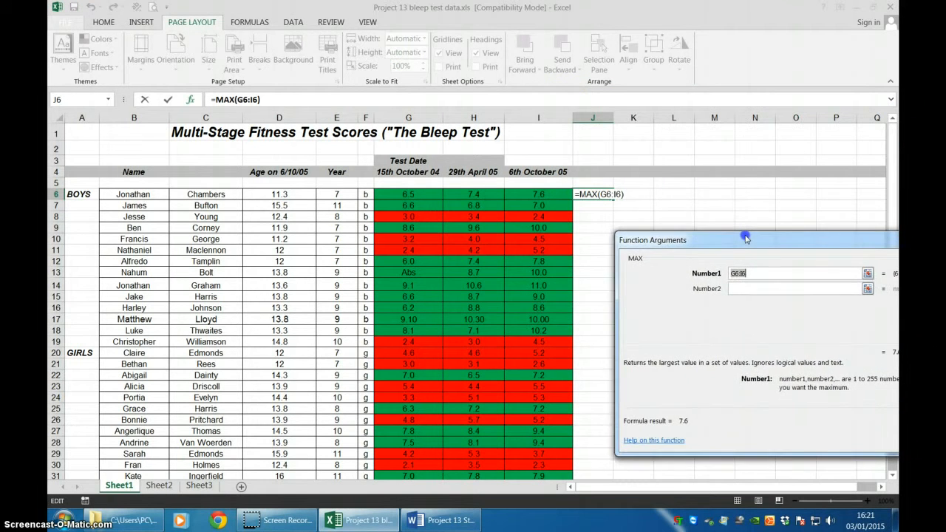
{"action": "left_click", "coordinate": [403, 195]}
{"action": "left_click_drag", "start_coordinate": [402, 195], "coordinate": [550, 196]}
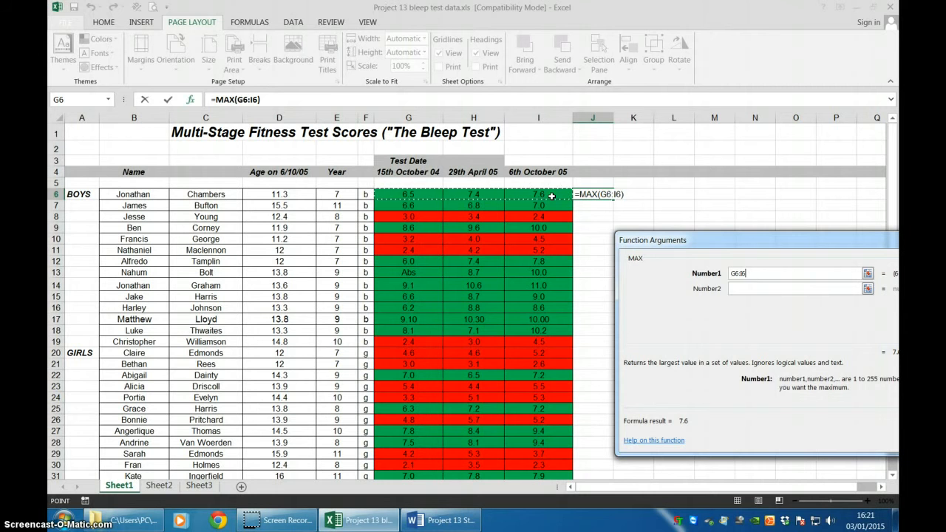
{"action": "key", "text": "Return"}
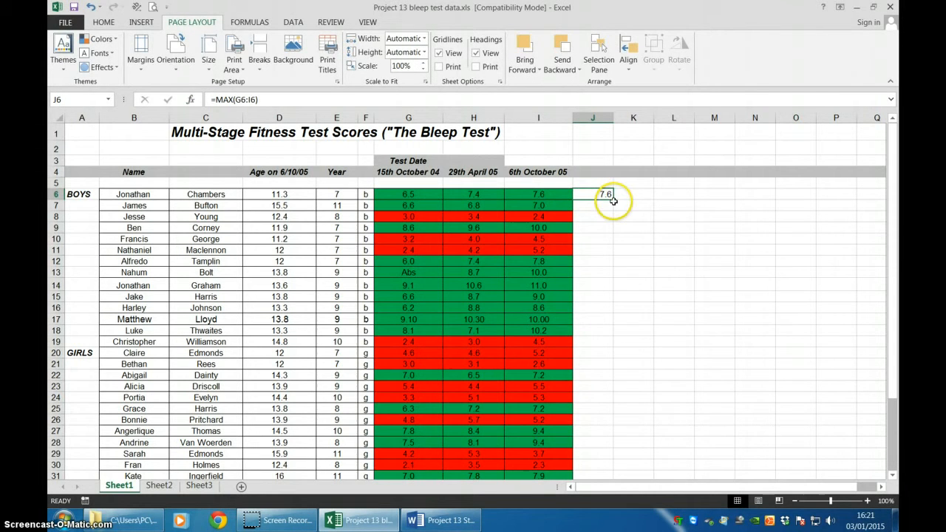
{"action": "left_click", "coordinate": [633, 227]}
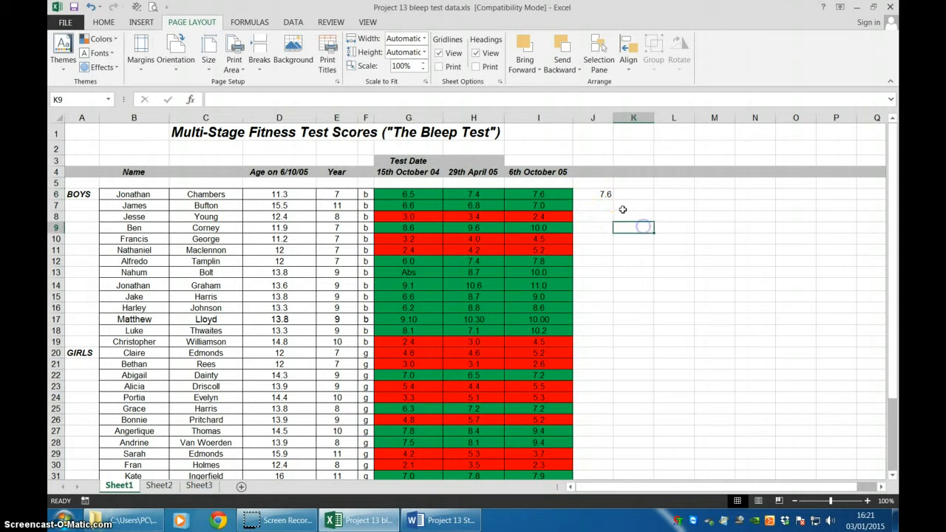
Fill the MAX formula from J6 down to J35 for all the students.
{"action": "left_click", "coordinate": [603, 194]}
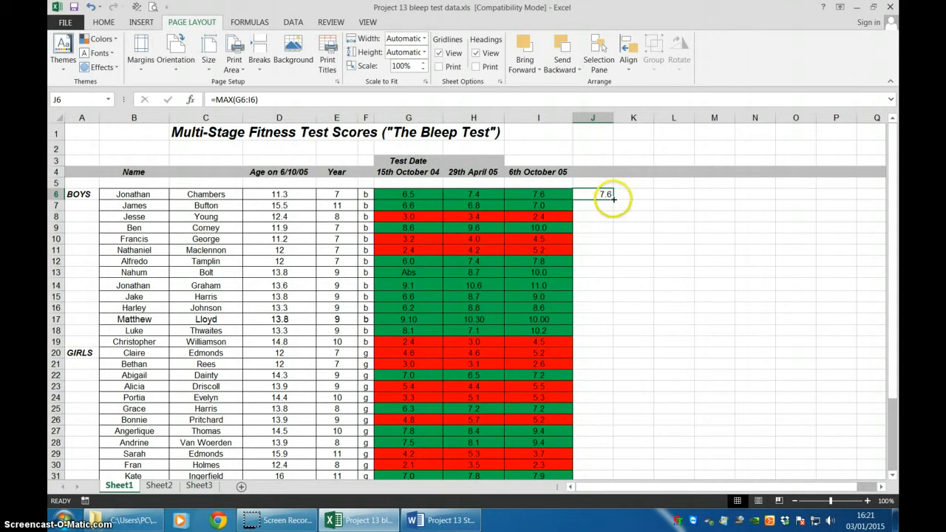
{"action": "left_click_drag", "start_coordinate": [613, 199], "coordinate": [613, 202]}
{"action": "left_click_drag", "start_coordinate": [613, 249], "coordinate": [613, 427]}
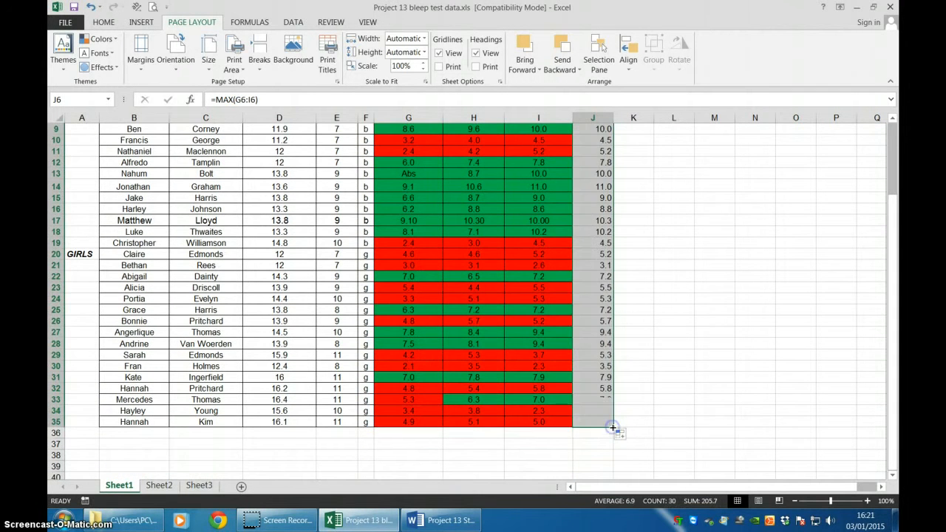
{"action": "scroll", "coordinate": [612, 427], "scroll_direction": "up", "scroll_amount": 3}
{"action": "left_click", "coordinate": [650, 261]}
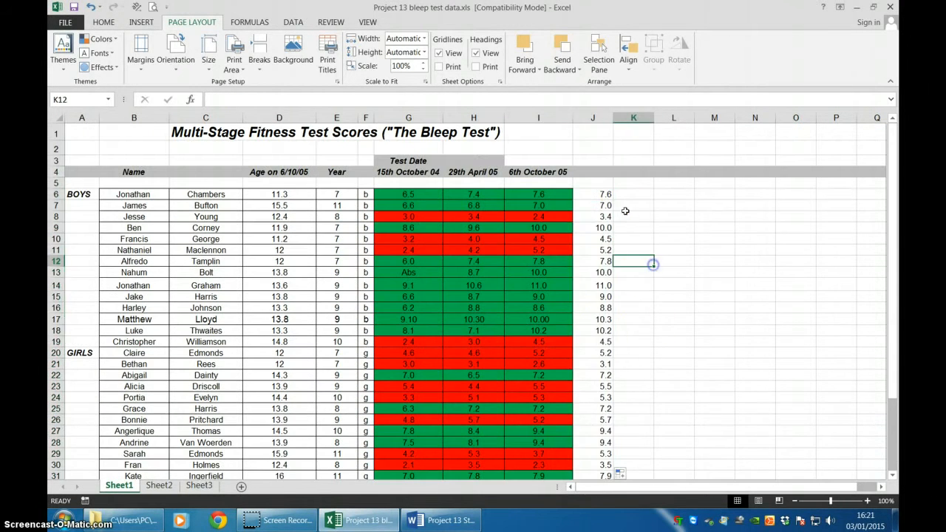
Enter the heading "Max Score" in cell J4 above the maximum values.
{"action": "left_click", "coordinate": [594, 171]}
{"action": "type", "text": "Max Score"}
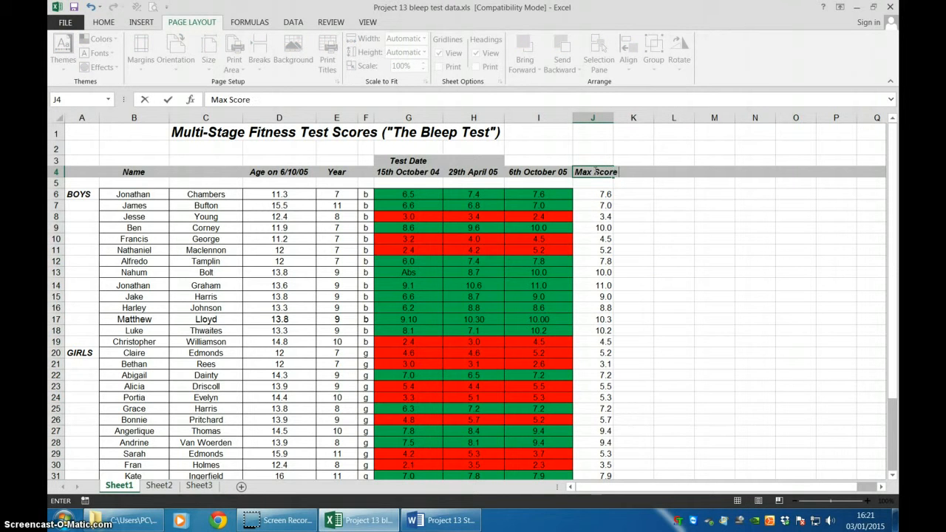
{"action": "key", "text": "Tab"}
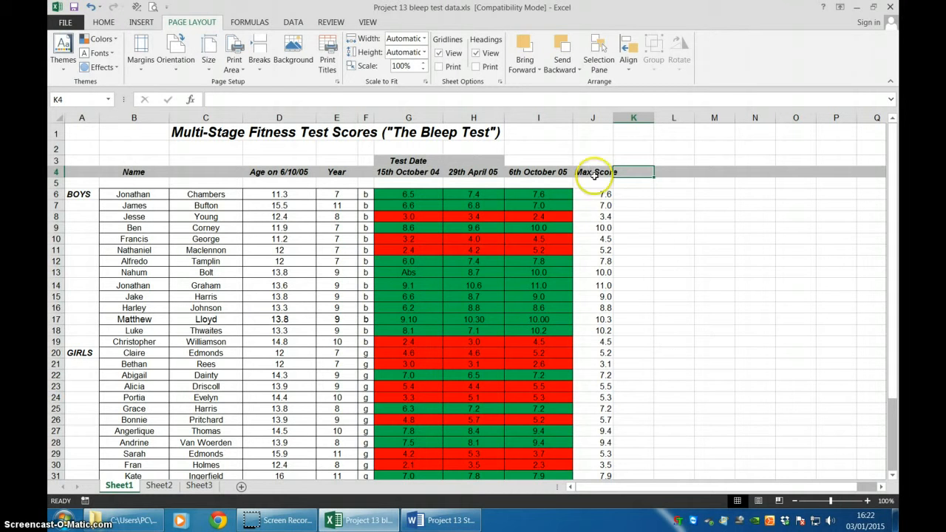
Insert an AVERAGE function in cell K6, beside the first student's maximum score.
{"action": "left_click", "coordinate": [634, 193]}
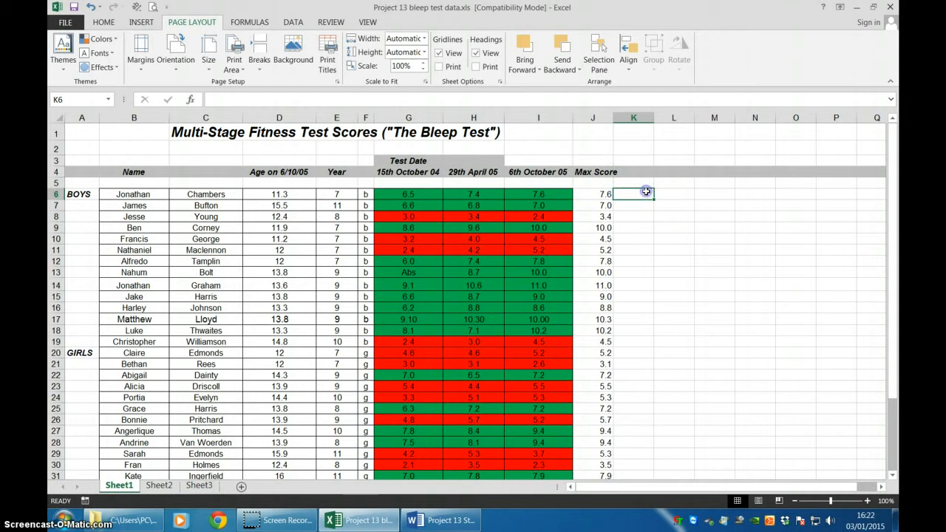
{"action": "left_click", "coordinate": [221, 100]}
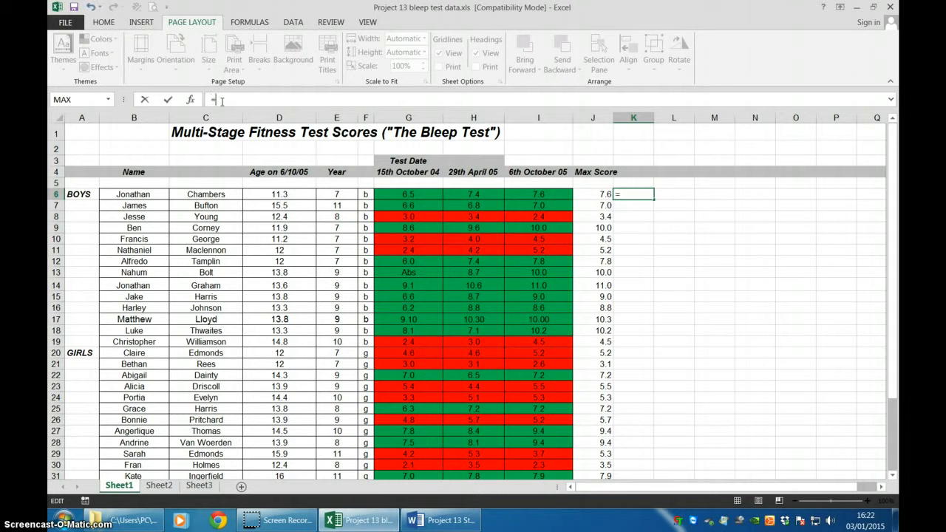
{"action": "left_click", "coordinate": [193, 100]}
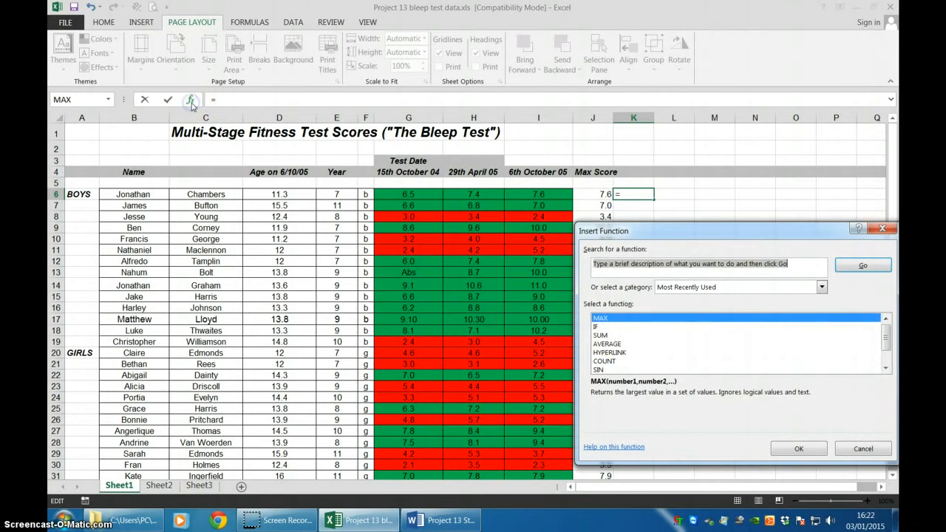
{"action": "left_click", "coordinate": [607, 344]}
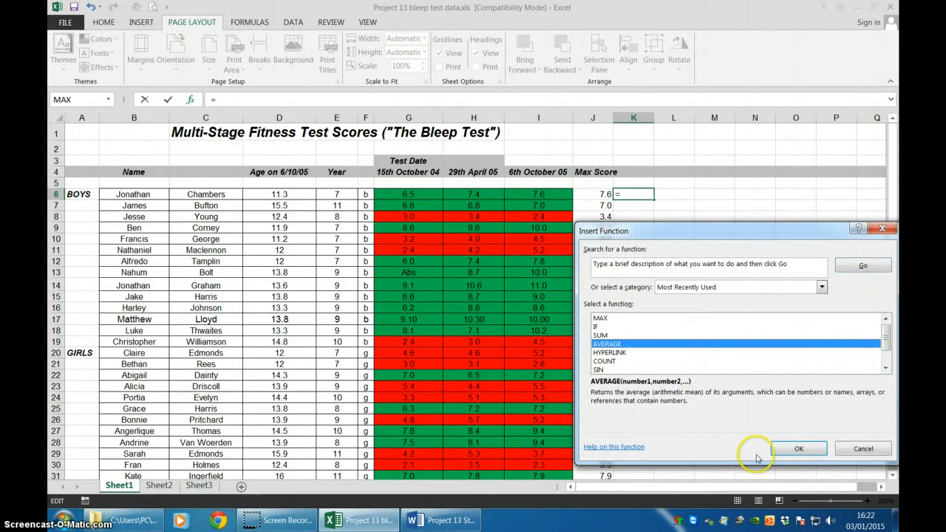
{"action": "left_click", "coordinate": [788, 452]}
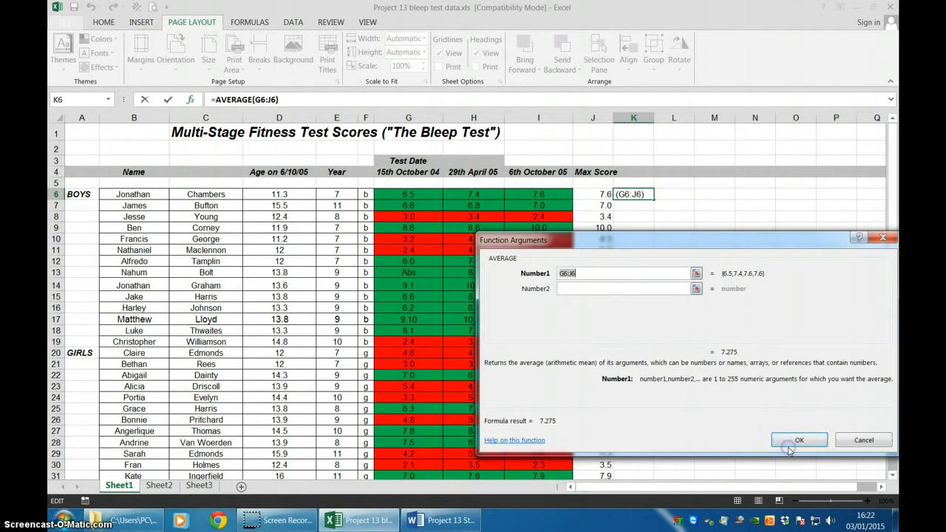
Set the AVERAGE range to the first student's three test scores, G6:I6, and confirm the function.
{"action": "left_click", "coordinate": [696, 274]}
{"action": "left_click_drag", "start_coordinate": [697, 247], "coordinate": [697, 341]}
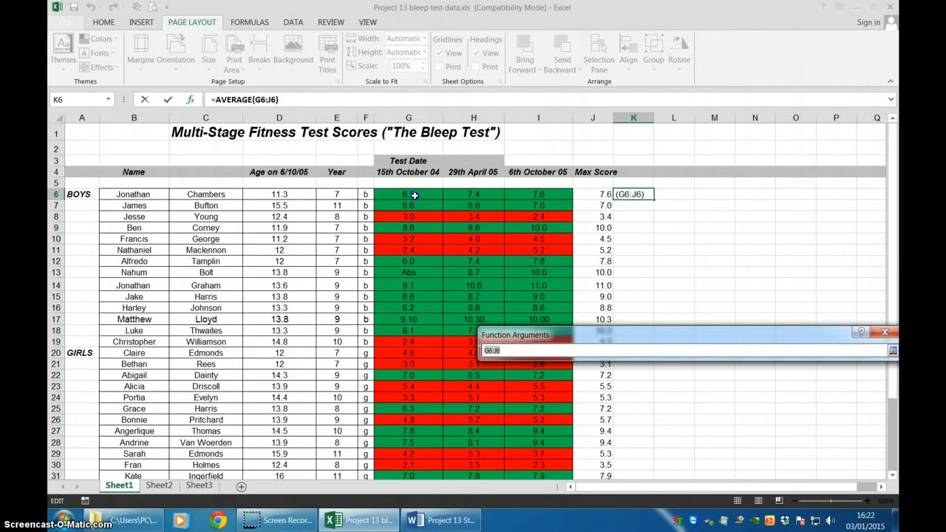
{"action": "left_click_drag", "start_coordinate": [415, 195], "coordinate": [546, 198]}
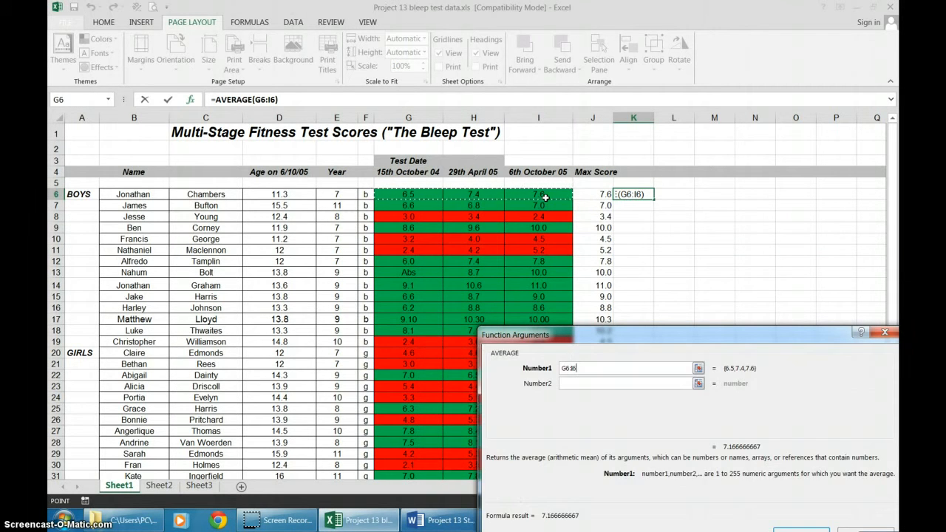
{"action": "key", "text": "Return"}
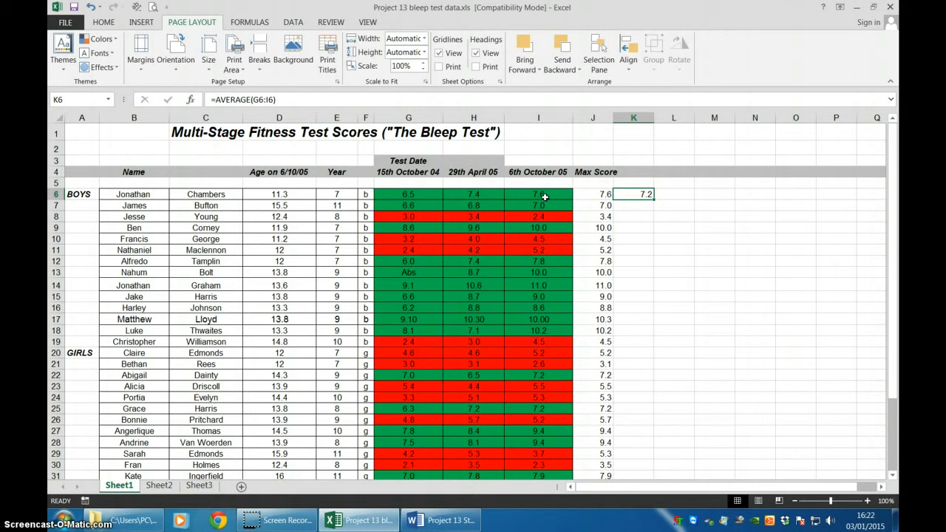
Fill the AVERAGE formula from K6 down to K35 for all the students.
{"action": "left_click_drag", "start_coordinate": [653, 200], "coordinate": [654, 500]}
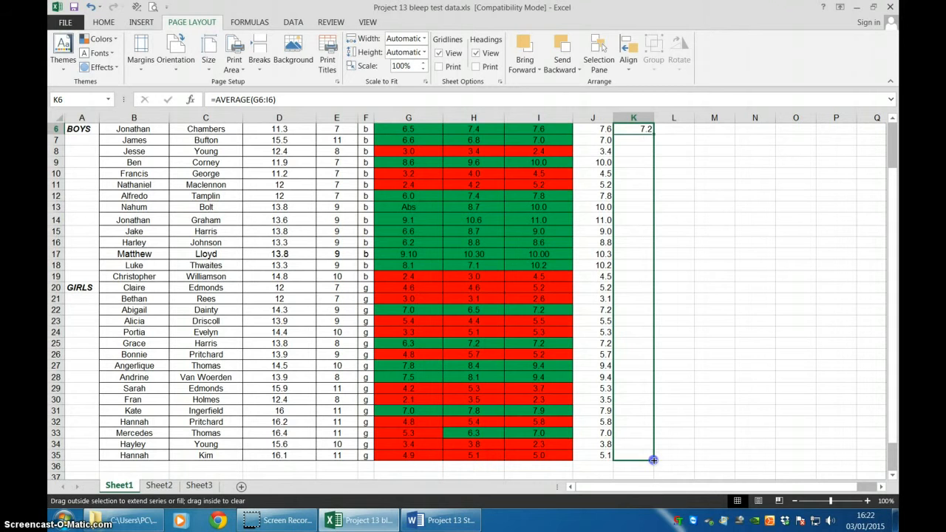
{"action": "left_click_drag", "start_coordinate": [653, 459], "coordinate": [653, 460]}
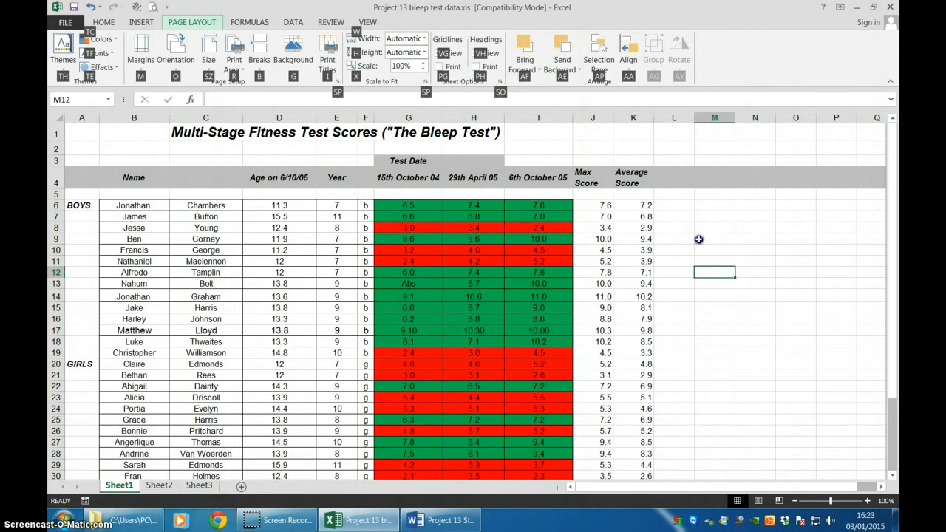
{"action": "left_click", "coordinate": [698, 239]}
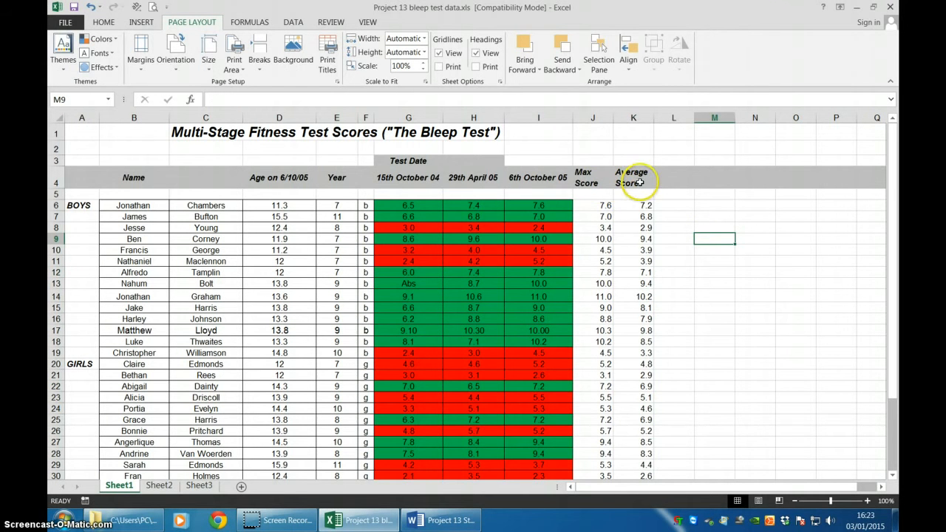
Centre the contents of columns J and K, the Max Score and Average Score columns.
{"action": "left_click_drag", "start_coordinate": [634, 117], "coordinate": [594, 122]}
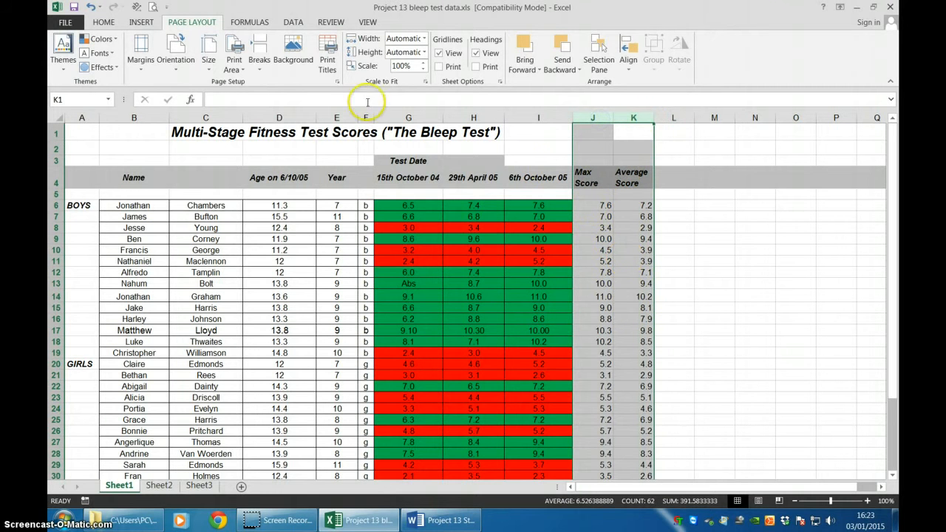
{"action": "left_click", "coordinate": [108, 23]}
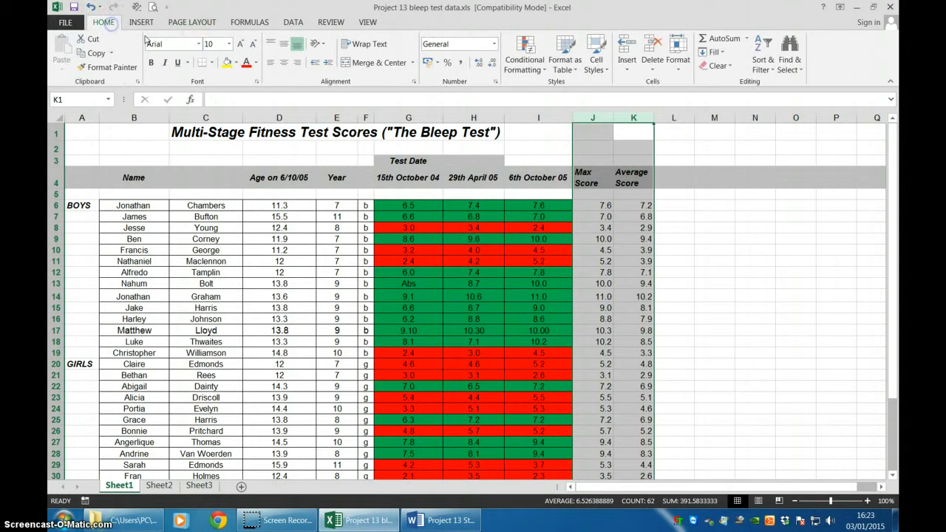
{"action": "left_click", "coordinate": [284, 62]}
{"action": "left_click", "coordinate": [749, 296]}
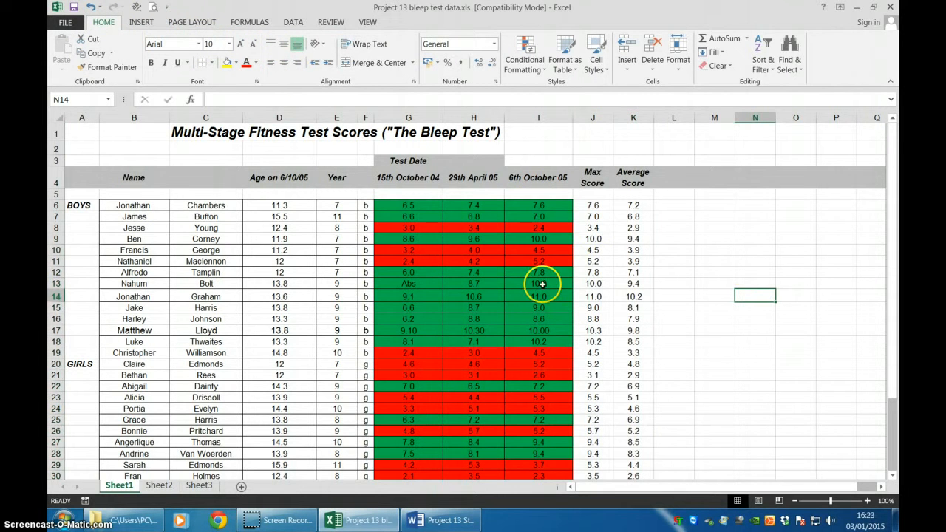
Check Task 3 in the Word task description, return to the Excel workbook and insert an IF function in cell L6 under Comment.
{"action": "key", "text": "alt+Tab"}
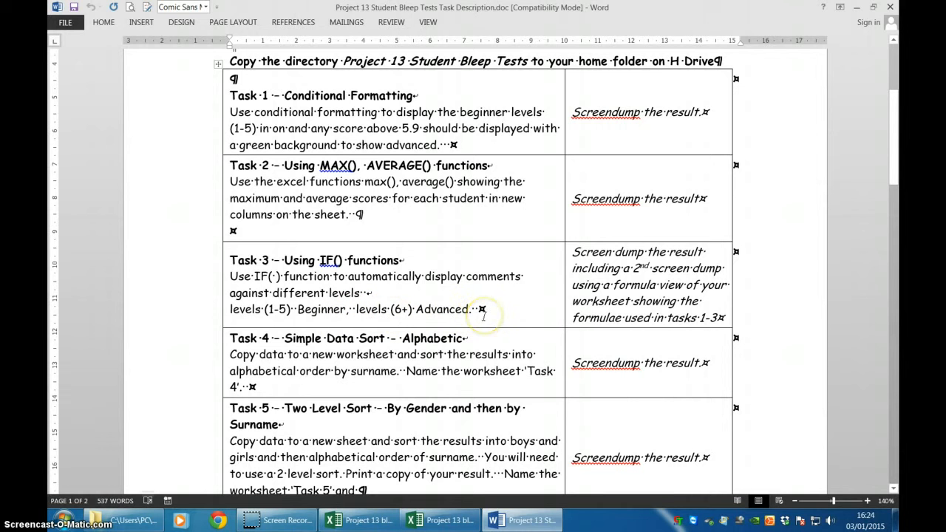
{"action": "key", "text": "alt+Tab"}
{"action": "left_click", "coordinate": [680, 249]}
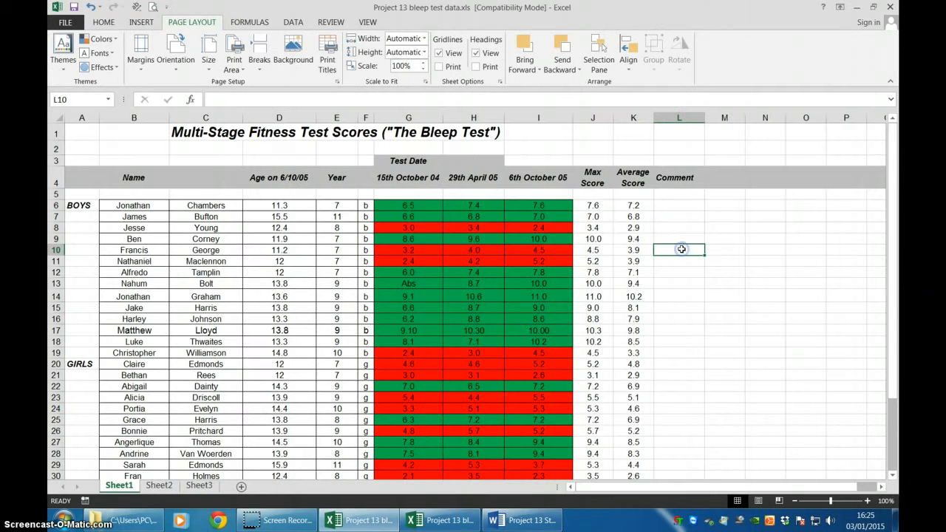
{"action": "left_click", "coordinate": [678, 206]}
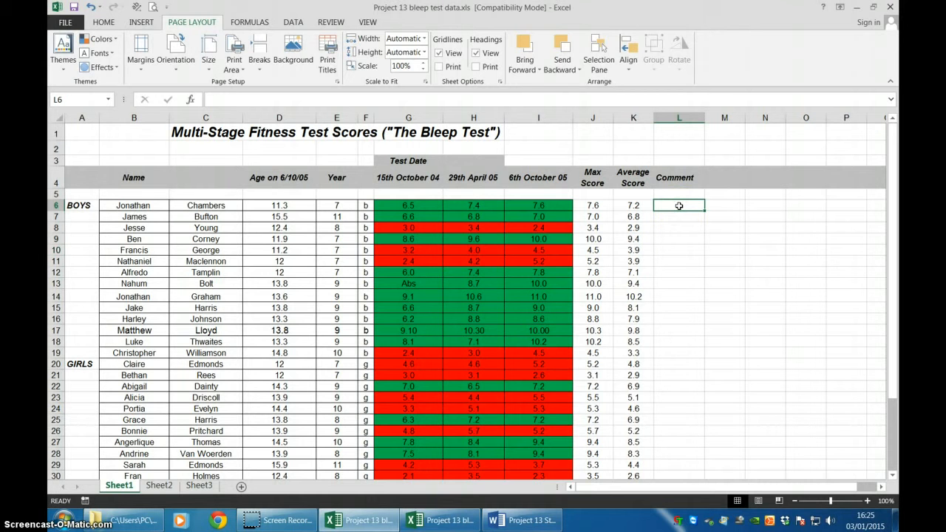
{"action": "type", "text": "="}
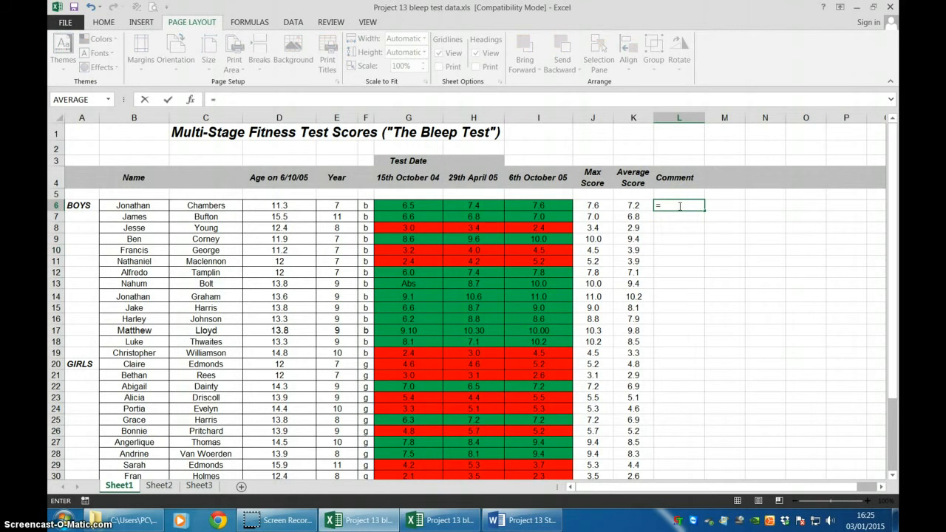
{"action": "left_click", "coordinate": [190, 101]}
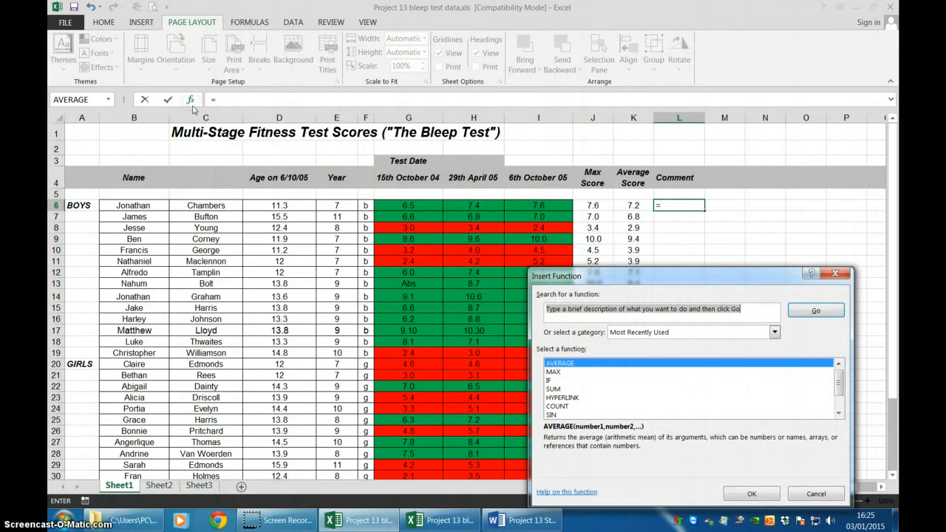
{"action": "left_click", "coordinate": [566, 381]}
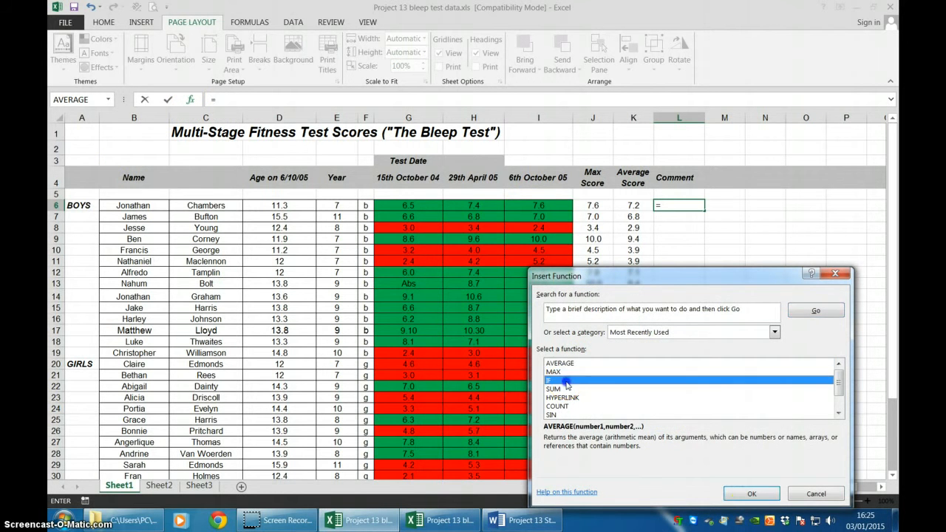
{"action": "left_click", "coordinate": [750, 494]}
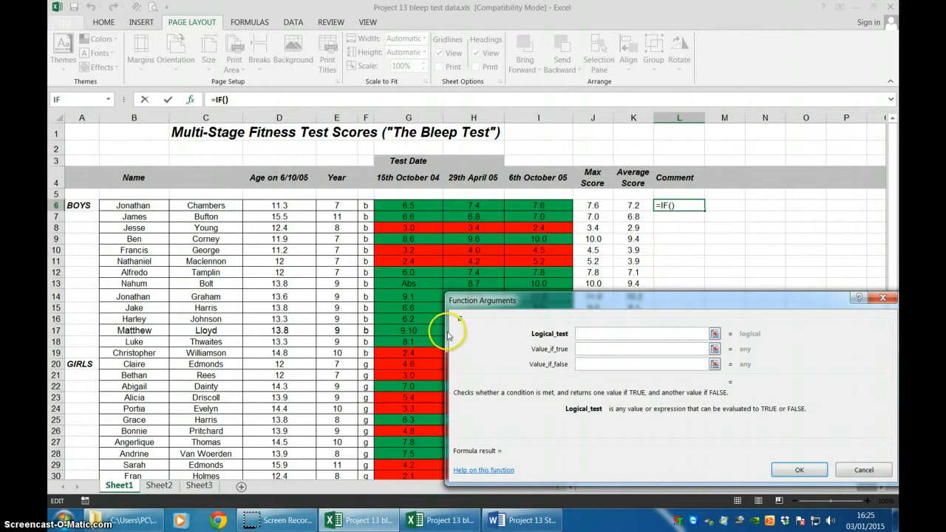
Set the IF function's value if true to "Beginner" and its value if false to "Advanced".
{"action": "left_click", "coordinate": [590, 333]}
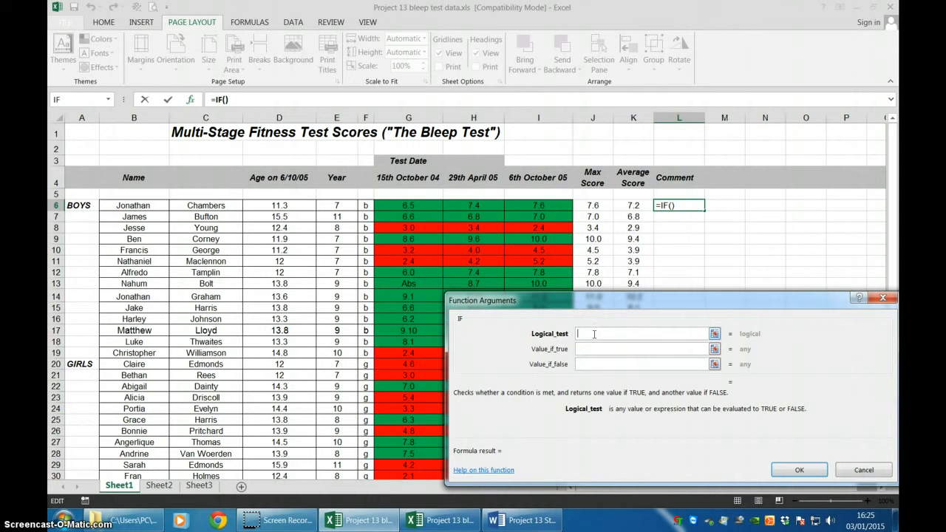
{"action": "left_click", "coordinate": [592, 350]}
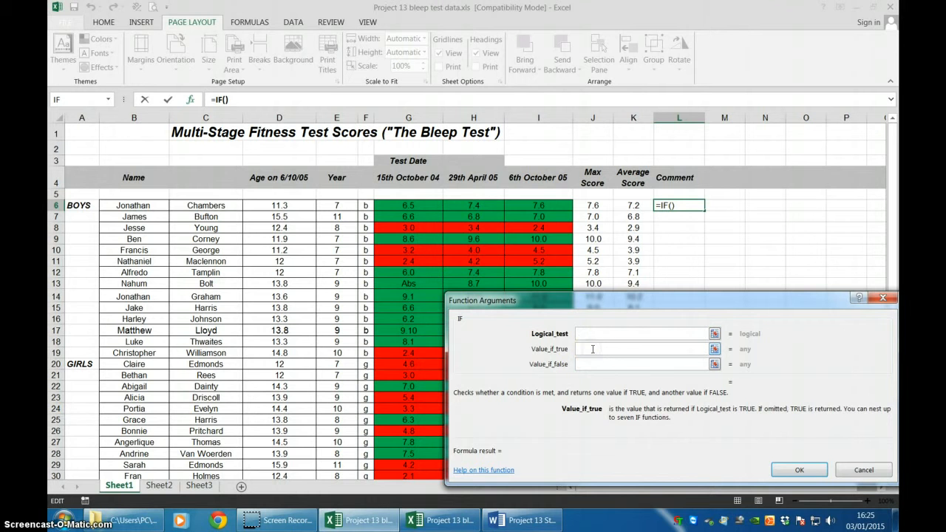
{"action": "type", "text": "Beginn"}
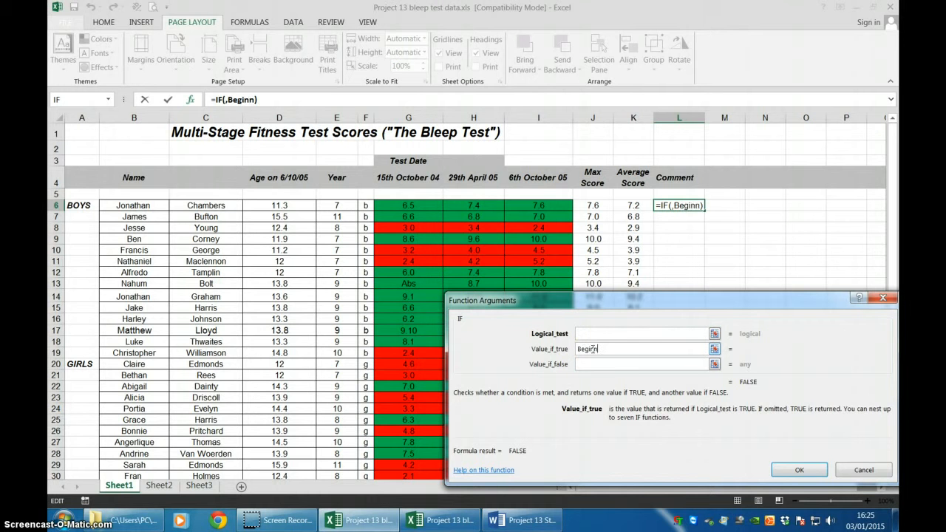
{"action": "type", "text": "er"}
{"action": "left_click", "coordinate": [599, 362]}
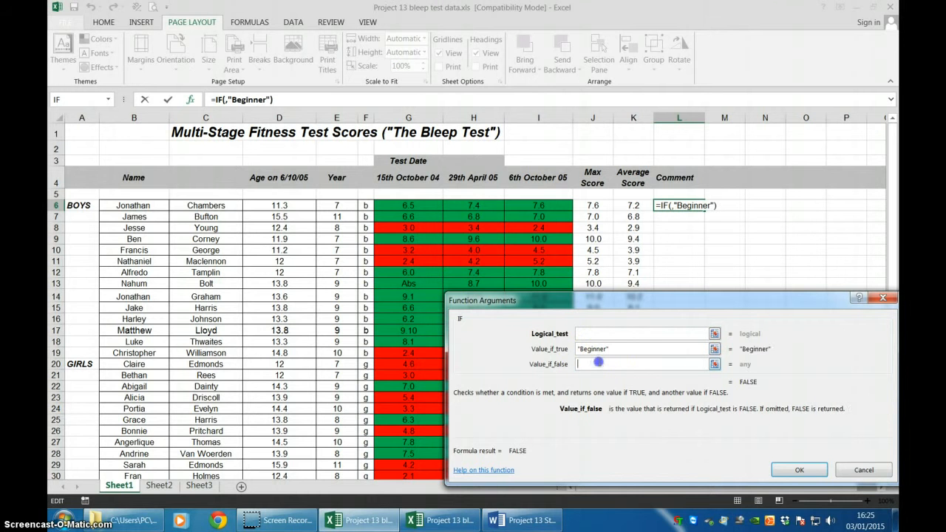
{"action": "type", "text": "Ad"}
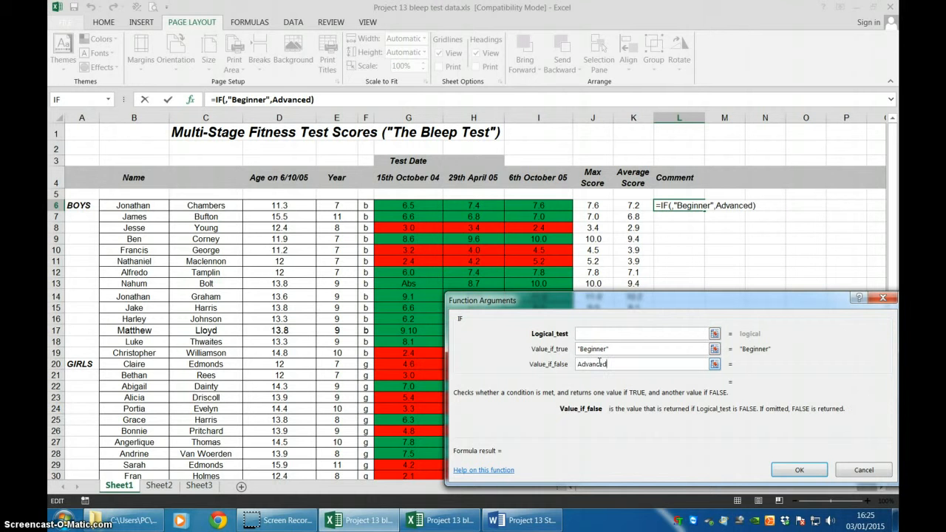
{"action": "type", "text": "vanced"}
Set the IF function's logical test to K6<6, using the first student's average score, and confirm the function.
{"action": "left_click", "coordinate": [599, 331]}
{"action": "left_click", "coordinate": [640, 335]}
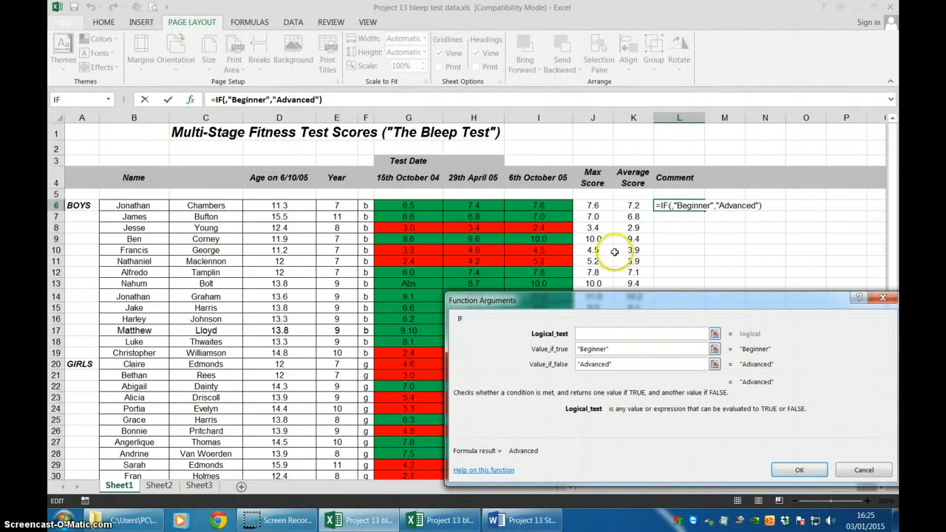
{"action": "left_click", "coordinate": [714, 334]}
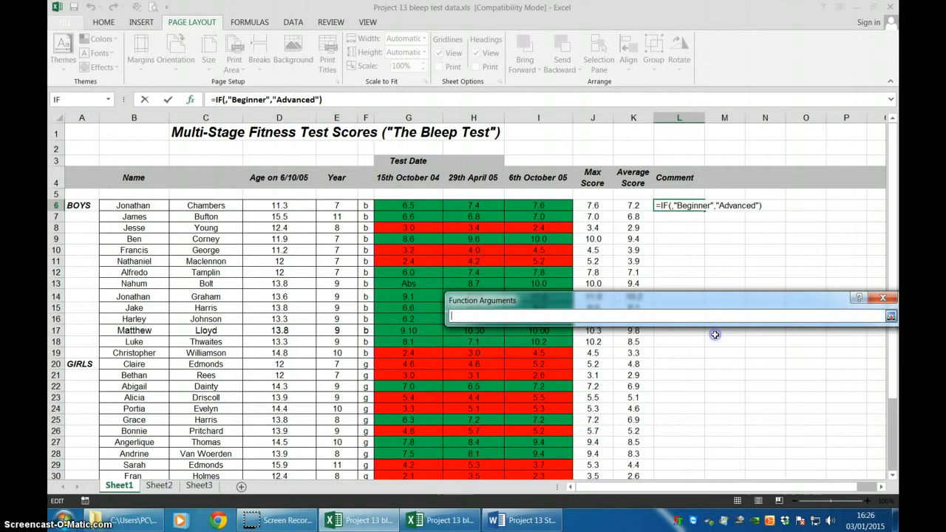
{"action": "left_click", "coordinate": [630, 206]}
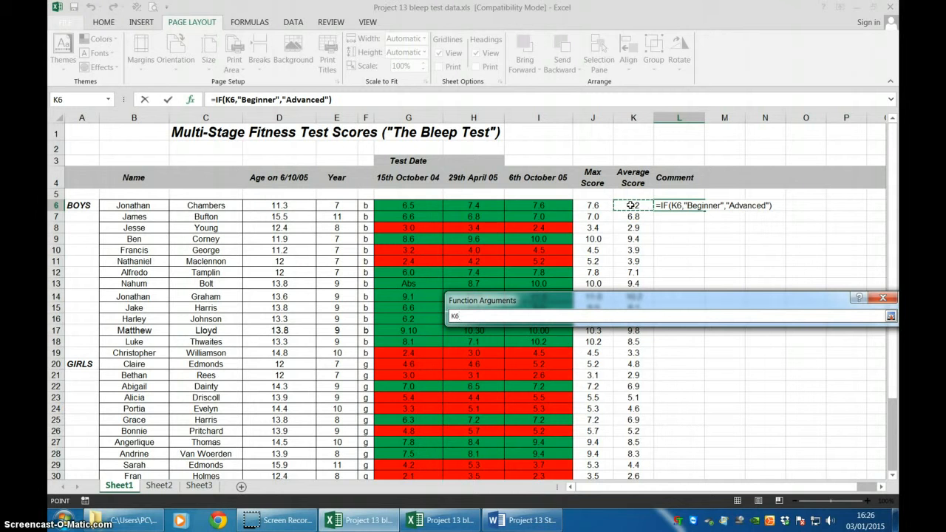
{"action": "type", "text": "<6"}
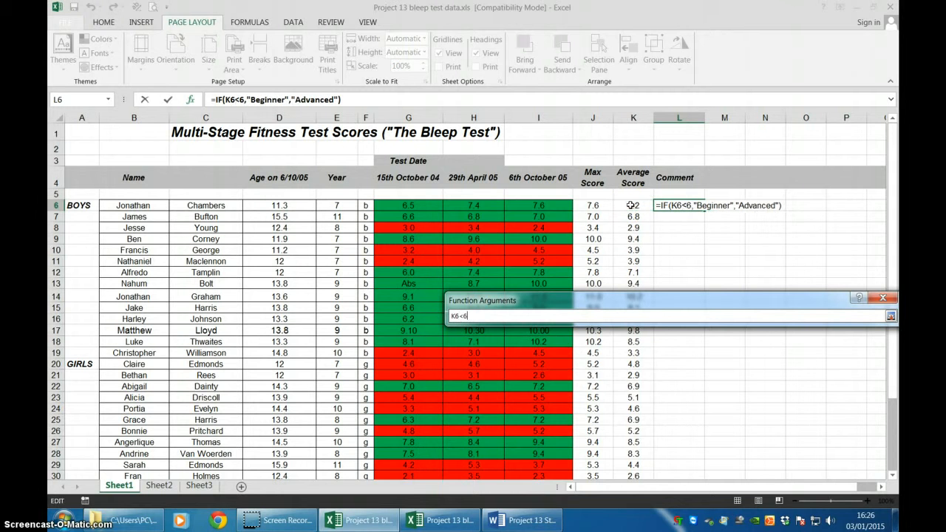
{"action": "key", "text": "Return"}
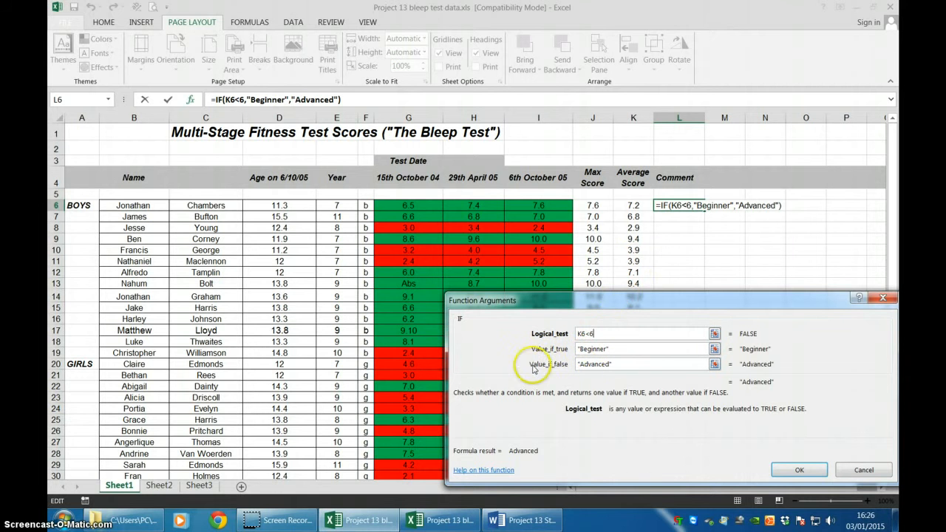
{"action": "left_click", "coordinate": [799, 470]}
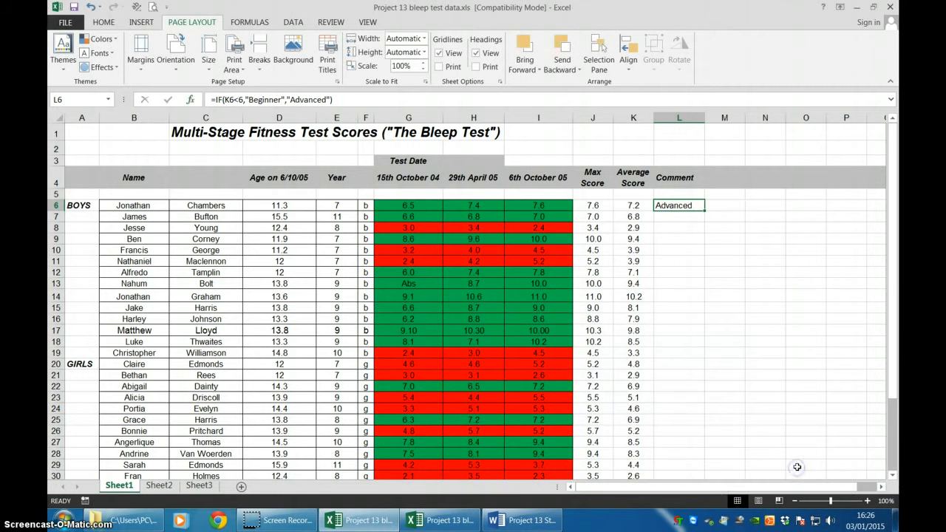
Insert an IF function in cell L7 and set its logical test to K7<6, using the second student's average score.
{"action": "left_click", "coordinate": [698, 217]}
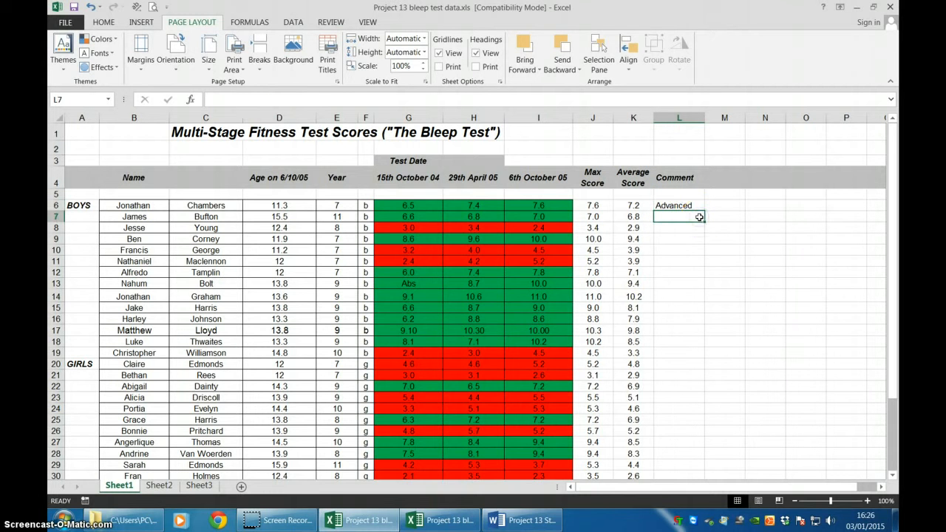
{"action": "type", "text": "=i"}
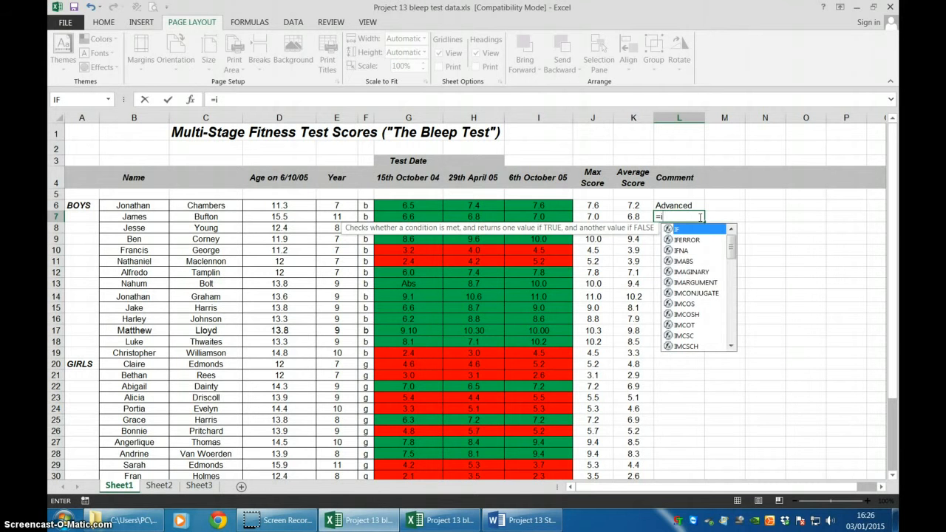
{"action": "type", "text": "f("}
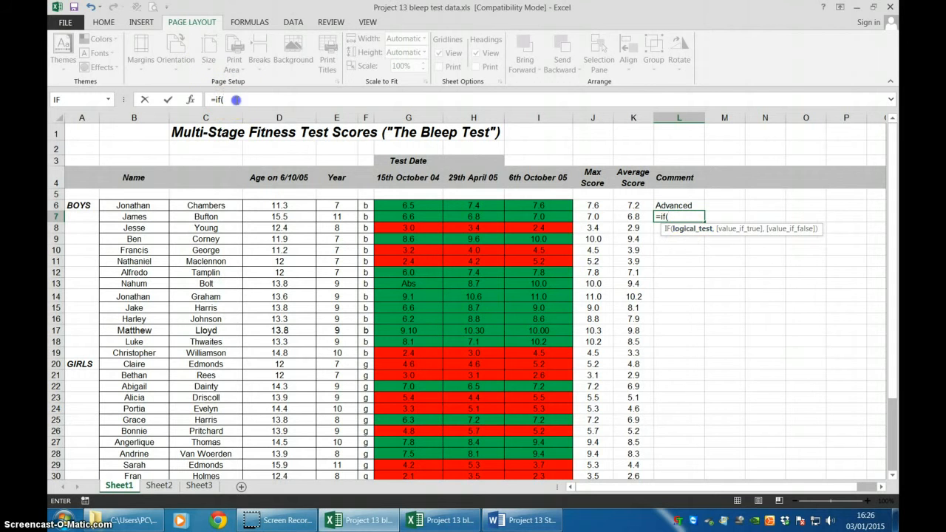
{"action": "left_click", "coordinate": [225, 99]}
{"action": "left_click", "coordinate": [191, 100]}
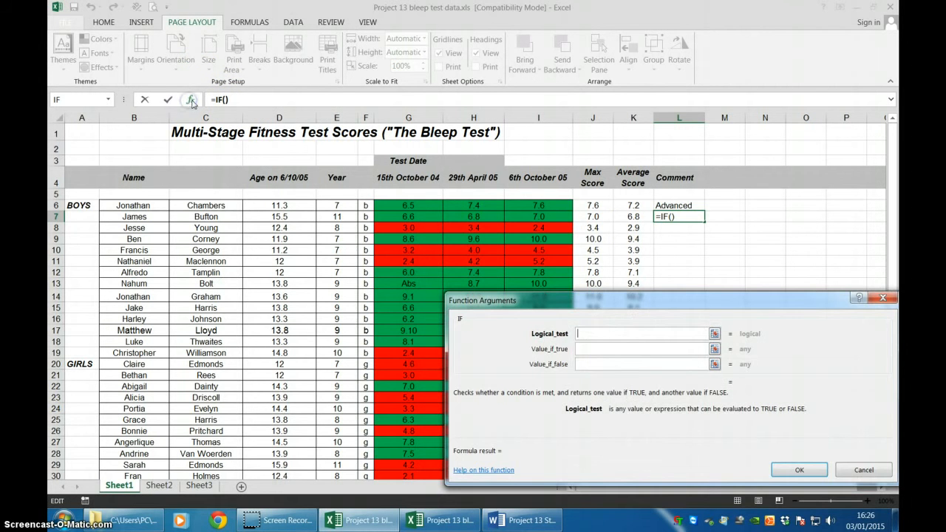
{"action": "left_click", "coordinate": [593, 331]}
{"action": "left_click", "coordinate": [713, 333]}
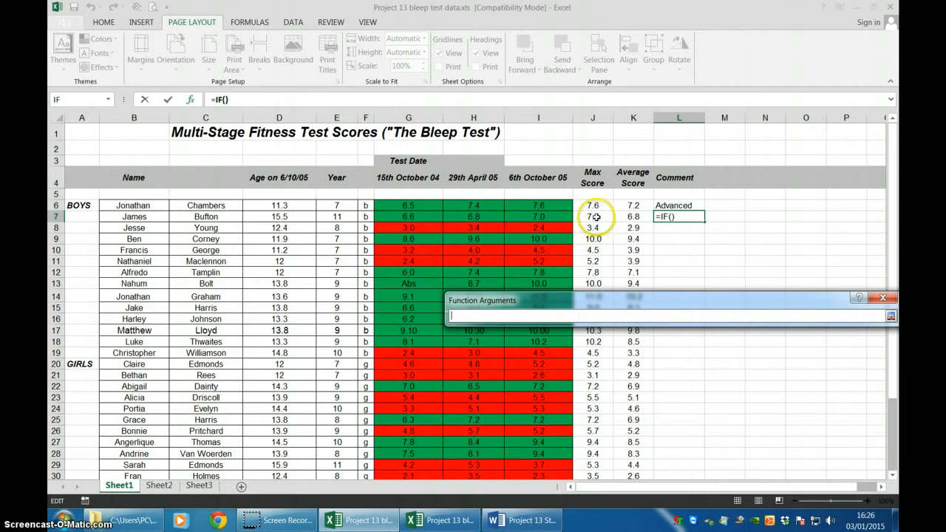
{"action": "left_click", "coordinate": [629, 215]}
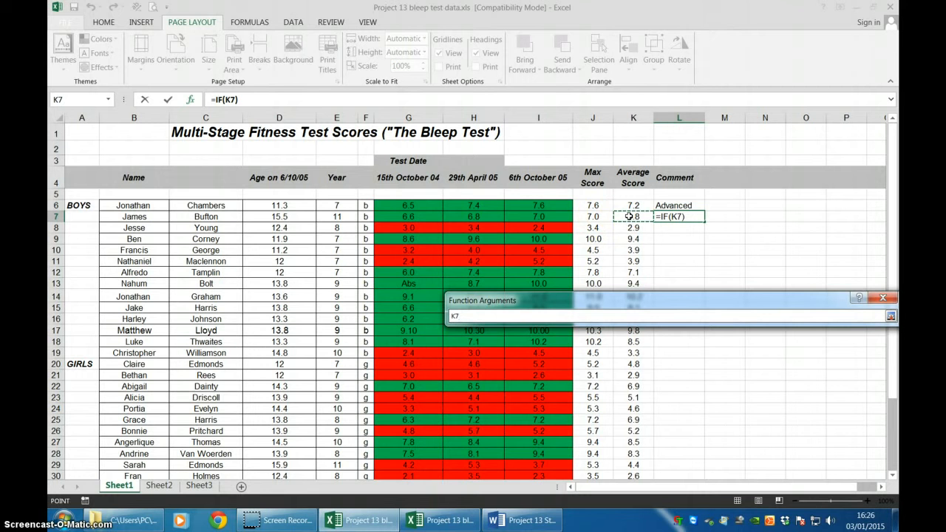
{"action": "type", "text": "<6"}
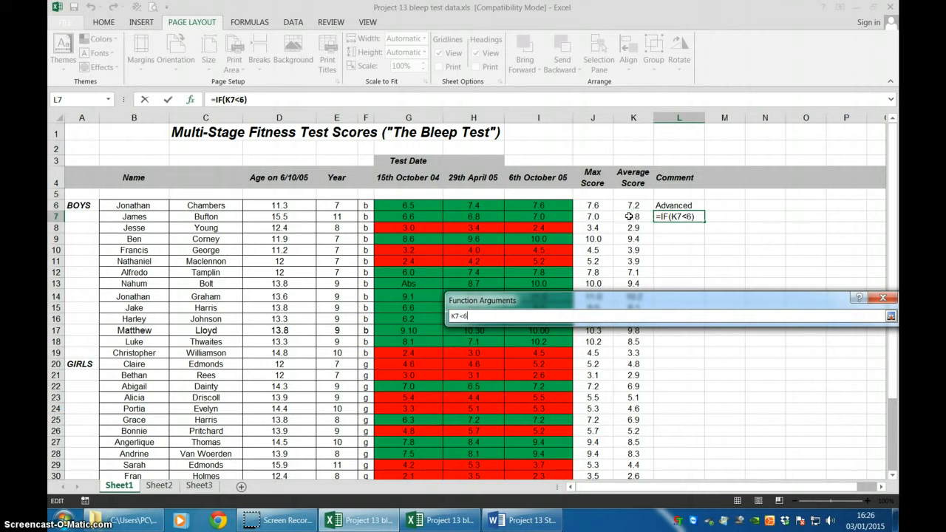
{"action": "key", "text": "Return"}
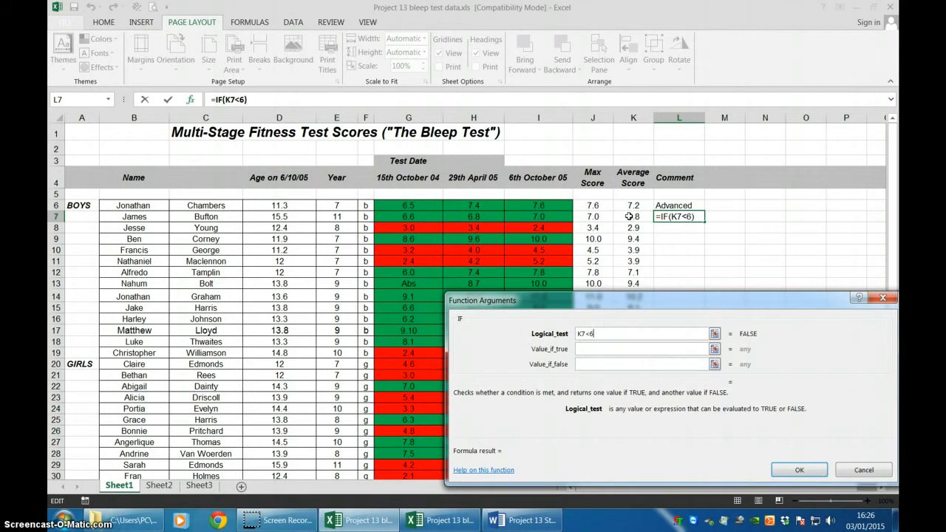
Set the L7 function's value if true to "Beginner" and value if false to "Advanced", and confirm it.
{"action": "left_click", "coordinate": [614, 349]}
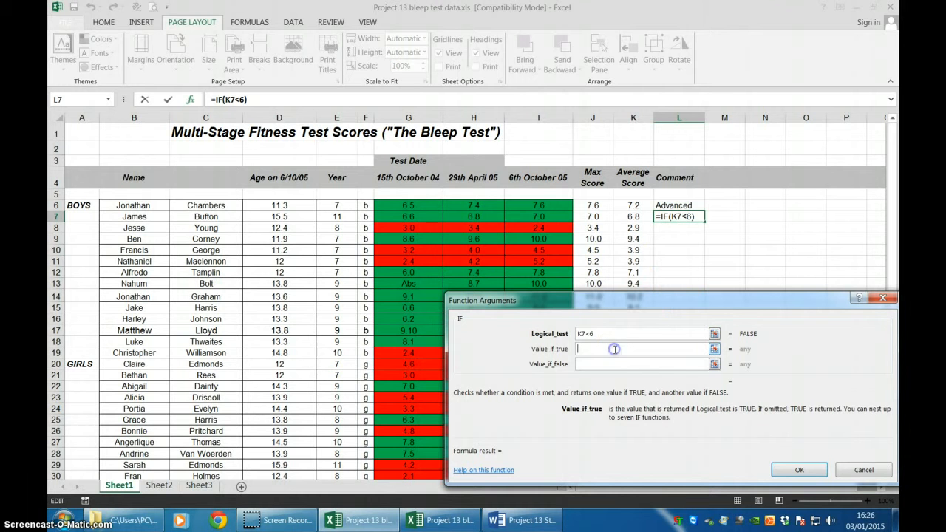
{"action": "type", "text": "Begin"}
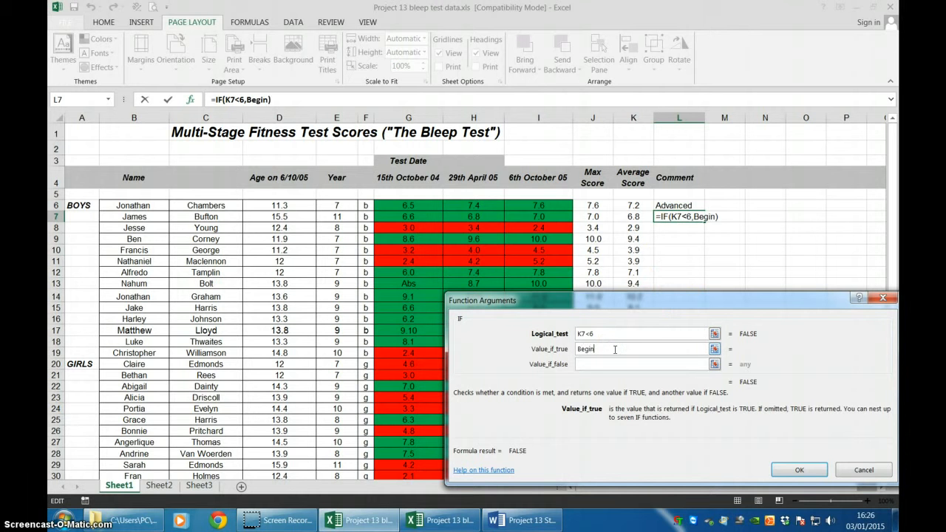
{"action": "type", "text": "ner"}
{"action": "key", "text": "Tab"}
{"action": "type", "text": "A"}
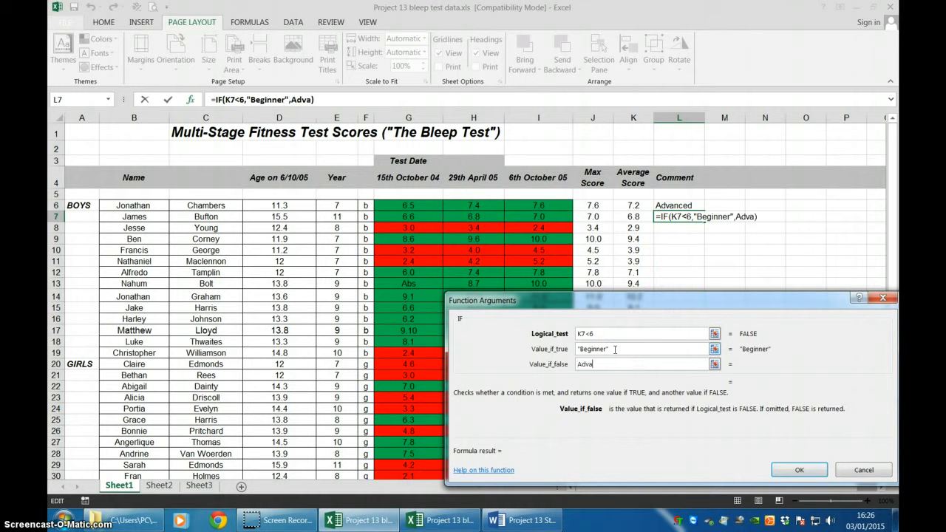
{"action": "key", "text": "Return"}
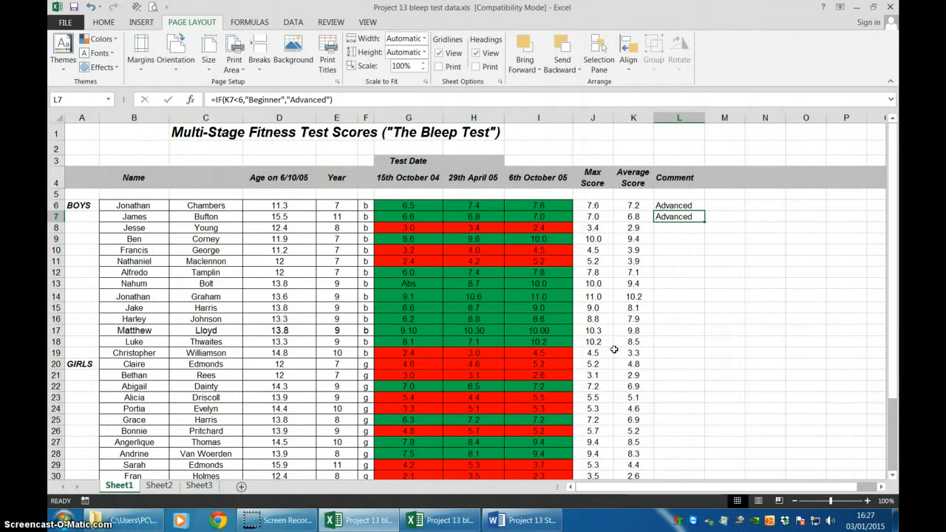
Fill the IF formula from cell L7 down the Comment column to the last student in row 35.
{"action": "left_click", "coordinate": [727, 260]}
{"action": "left_click", "coordinate": [683, 216]}
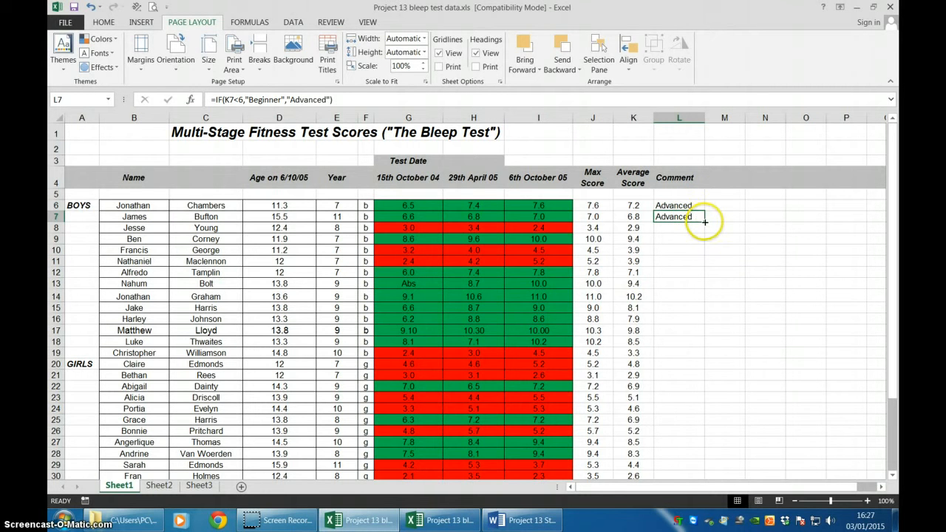
{"action": "left_click_drag", "start_coordinate": [704, 222], "coordinate": [700, 462]}
{"action": "left_click", "coordinate": [759, 403]}
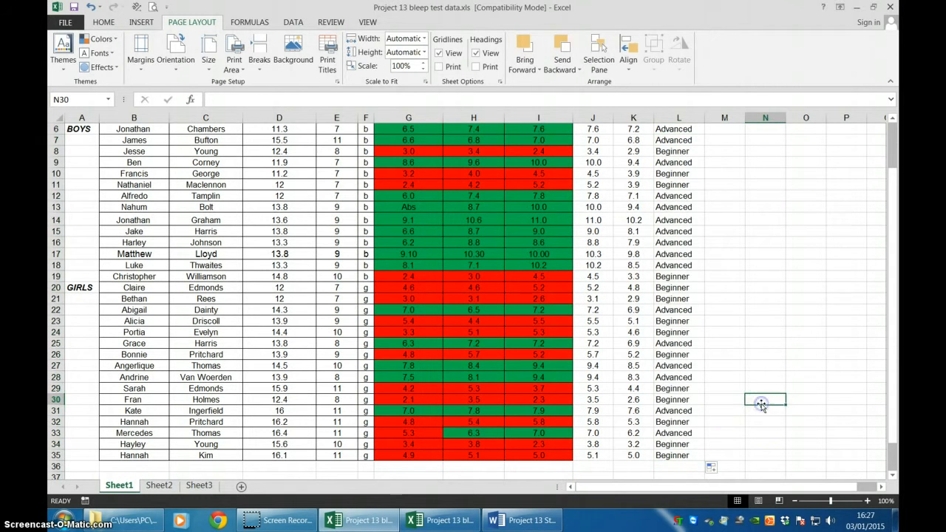
{"action": "scroll", "coordinate": [760, 369], "scroll_direction": "up", "scroll_amount": 2}
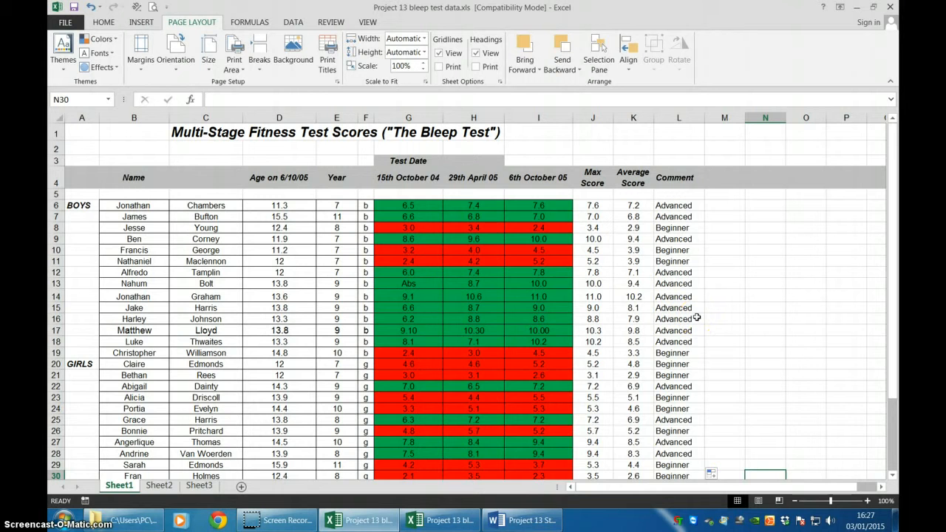
{"action": "key", "text": "alt+p"}
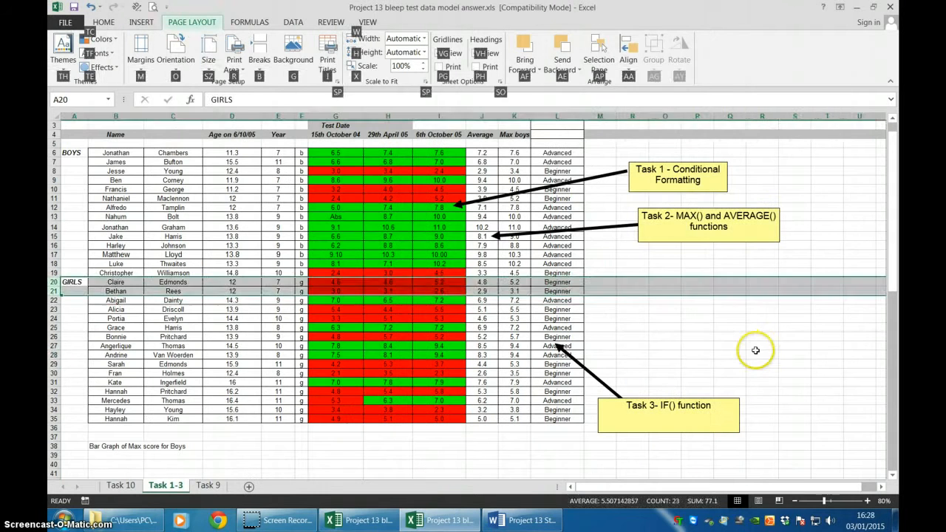
{"action": "left_click", "coordinate": [756, 352]}
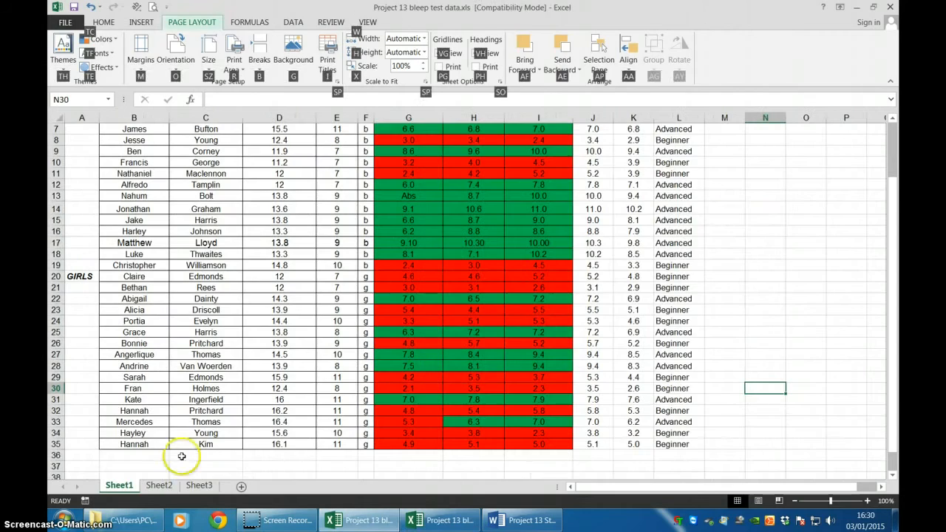
{"action": "left_click", "coordinate": [181, 454]}
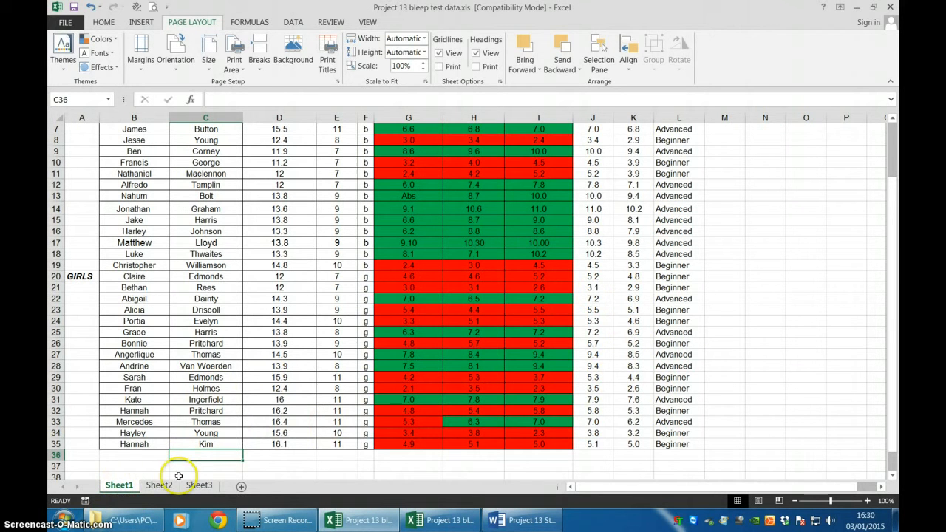
Rename the Sheet1 worksheet as "Tasks 1-3".
{"action": "right_click", "coordinate": [126, 486]}
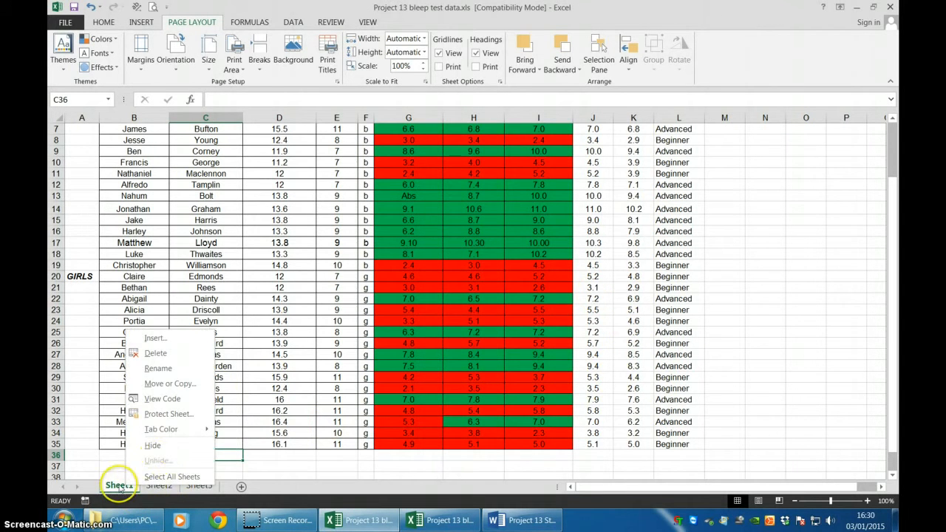
{"action": "left_click", "coordinate": [158, 368]}
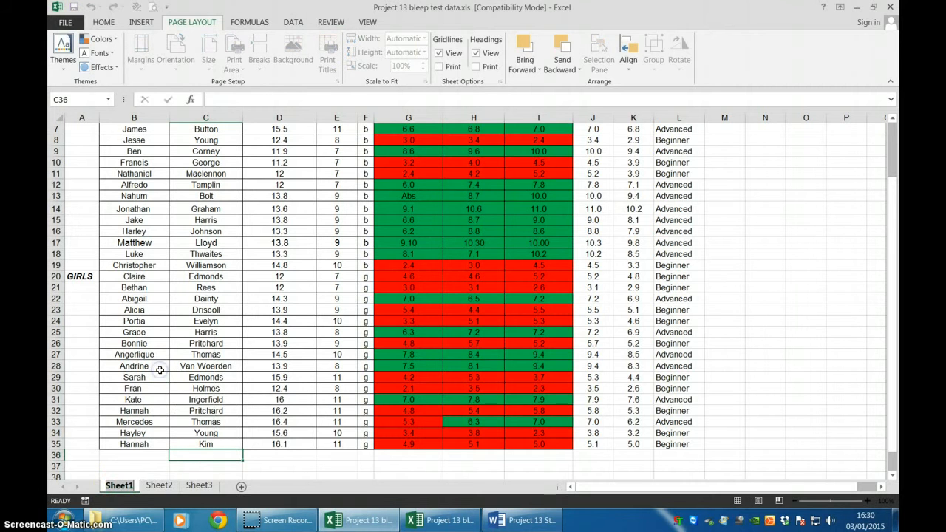
{"action": "type", "text": "Tasks"}
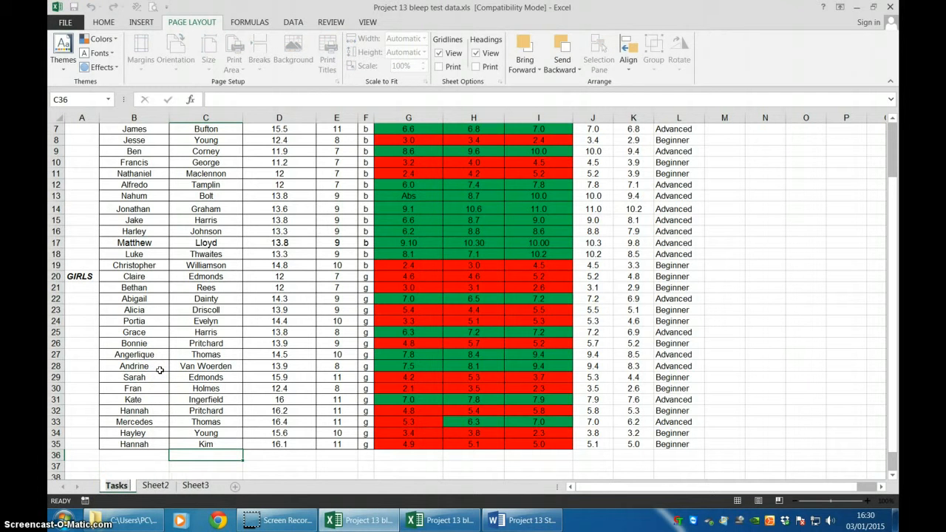
{"action": "type", "text": " 1-3"}
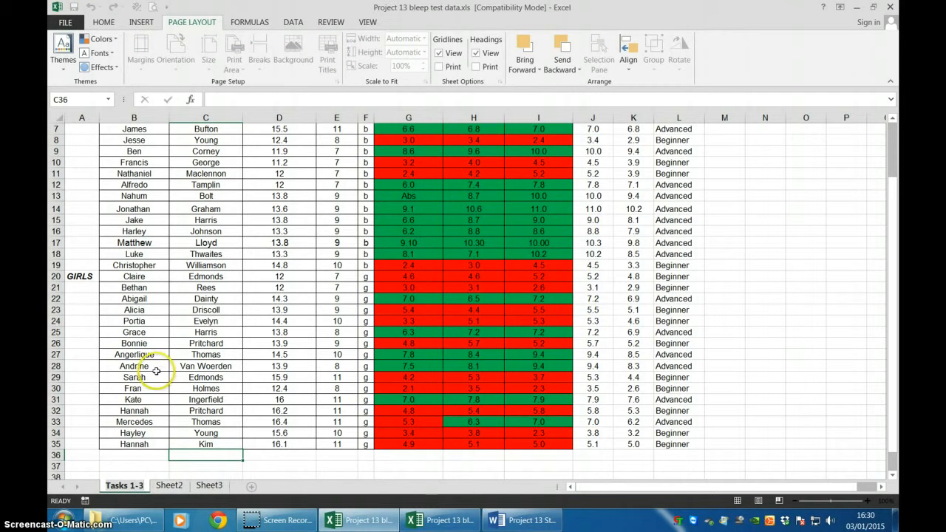
{"action": "left_click", "coordinate": [304, 462]}
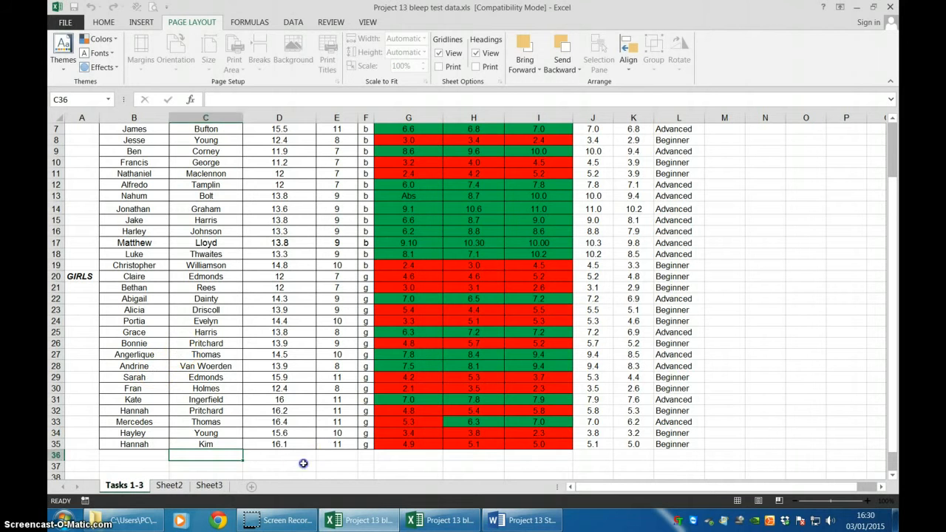
{"action": "left_click", "coordinate": [303, 463]}
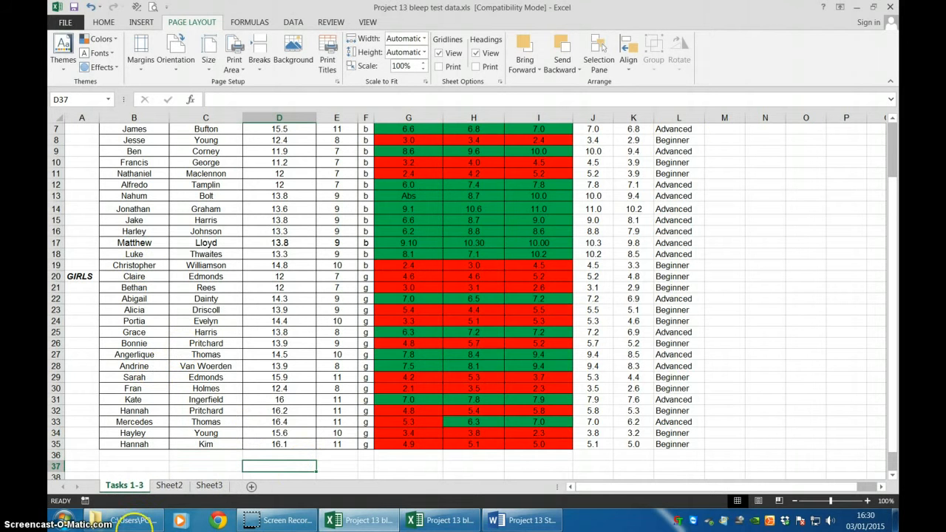
View the Sheet2 and Sheet3 worksheets and return to the Tasks 1-3 sheet.
{"action": "left_click", "coordinate": [171, 485]}
{"action": "left_click", "coordinate": [207, 486]}
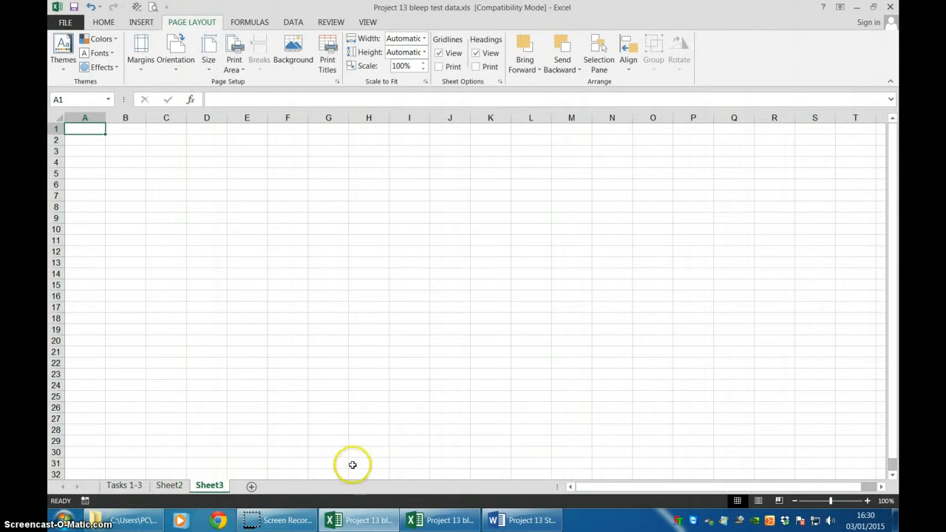
{"action": "left_click", "coordinate": [112, 487]}
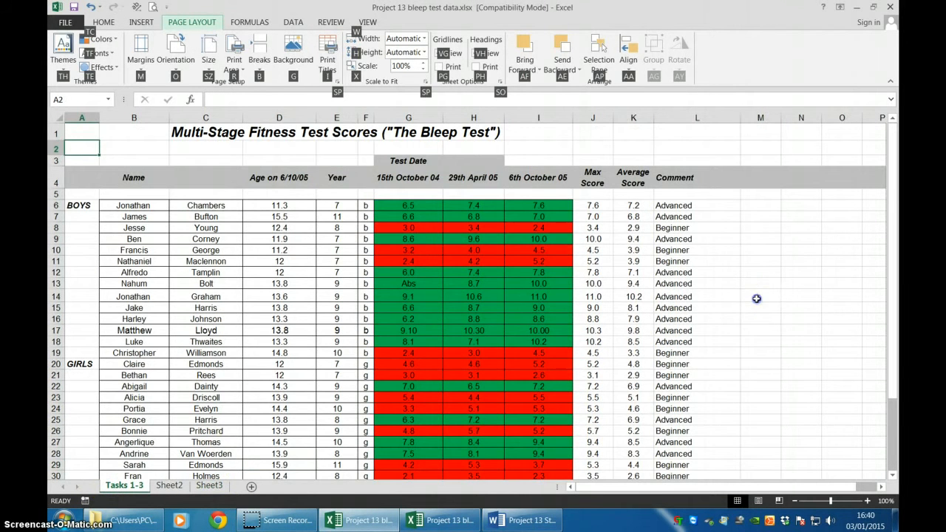
Examine the formulas behind the first student's Comment and Max Score in cells L6 and J6.
{"action": "left_click", "coordinate": [757, 298]}
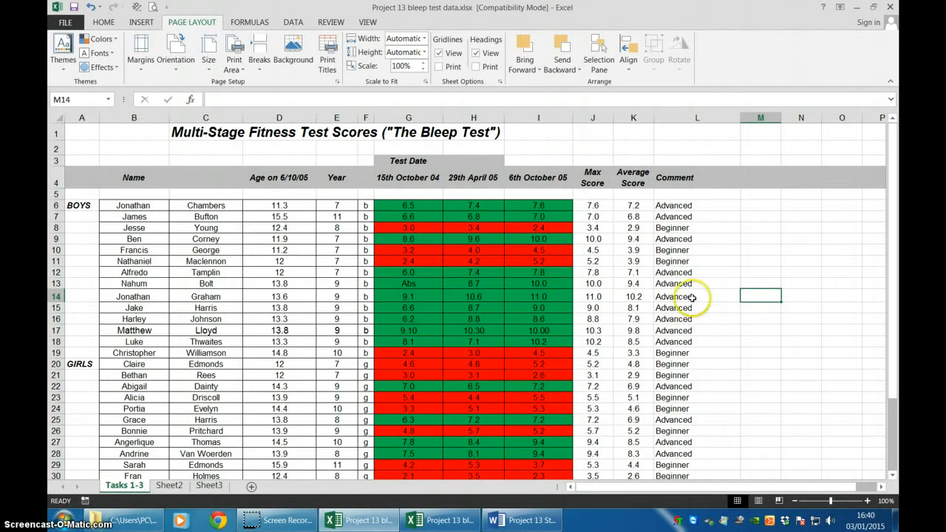
{"action": "left_click", "coordinate": [674, 207]}
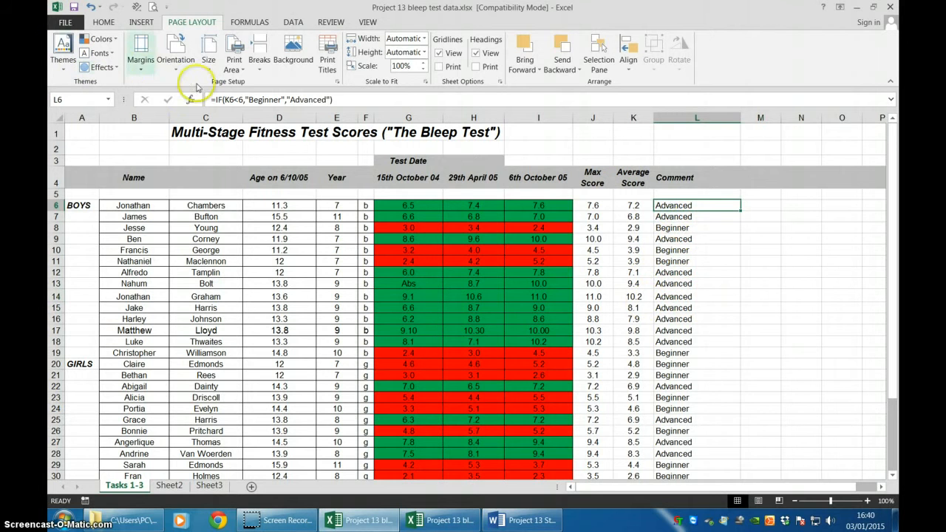
{"action": "left_click", "coordinate": [592, 206]}
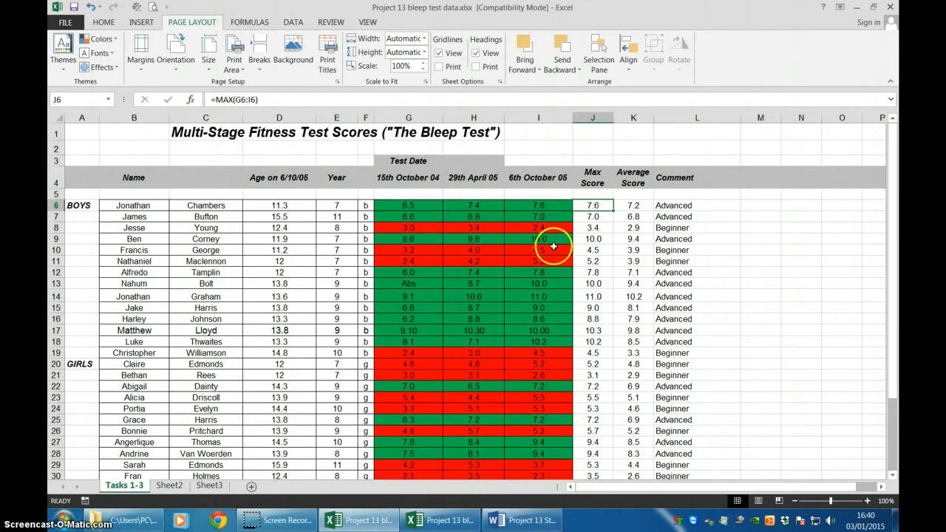
In the advanced Excel options, set the Tasks 1-3 worksheet to show formulas in cells instead of their calculated results.
{"action": "left_click", "coordinate": [72, 28]}
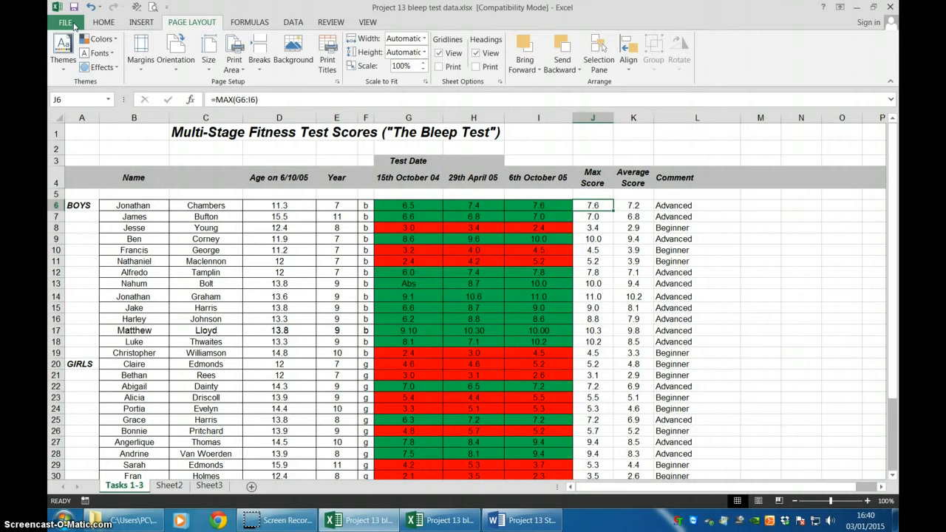
{"action": "left_click", "coordinate": [74, 26]}
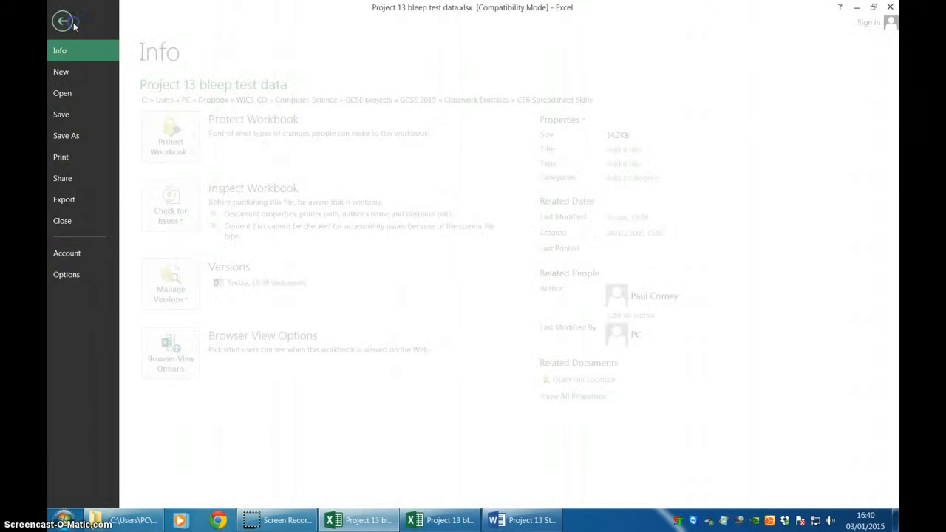
{"action": "left_click", "coordinate": [74, 275]}
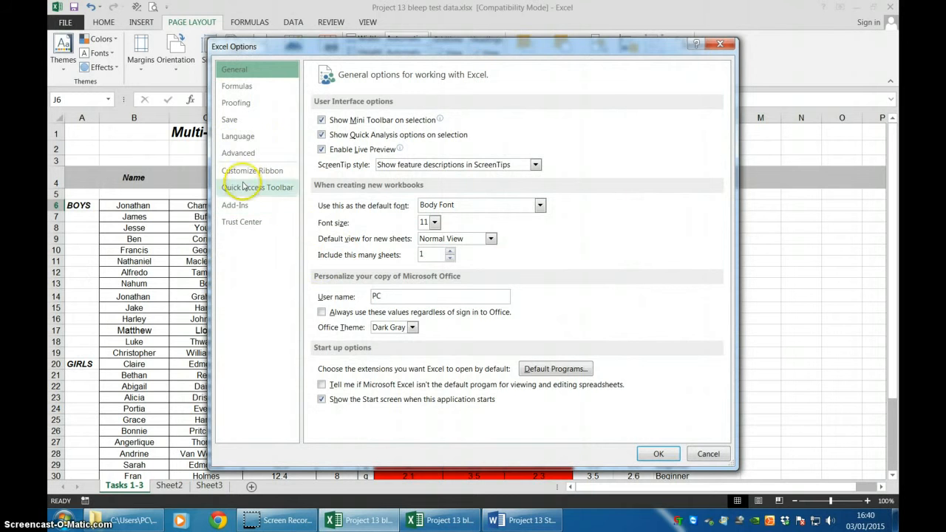
{"action": "left_click", "coordinate": [243, 155]}
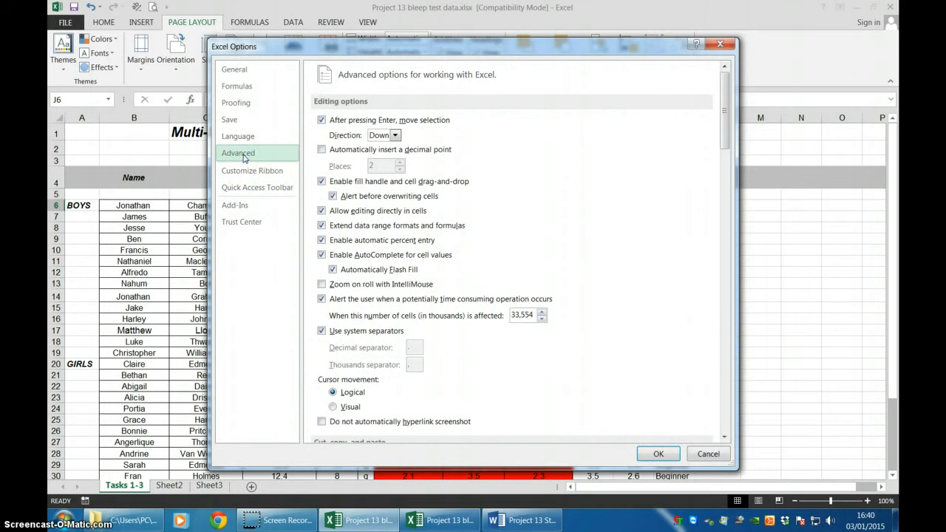
{"action": "left_click_drag", "start_coordinate": [724, 143], "coordinate": [733, 324]}
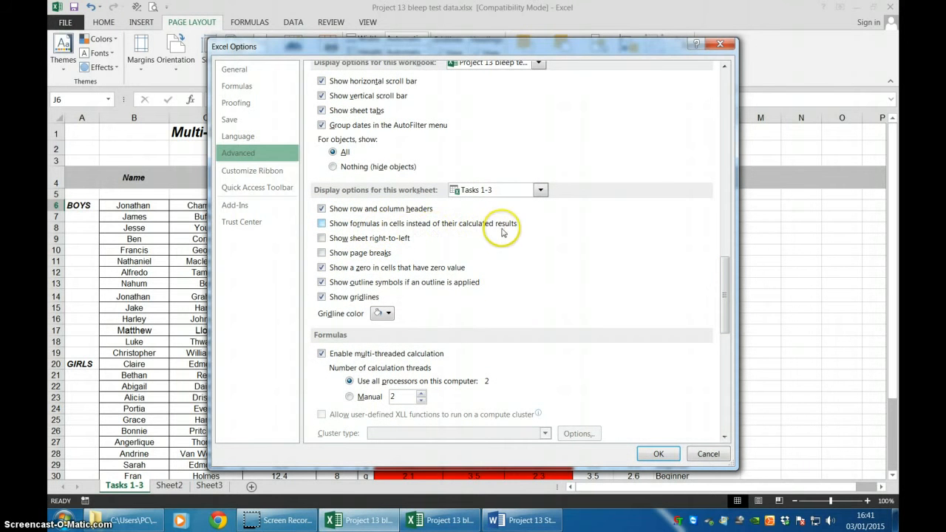
{"action": "left_click", "coordinate": [321, 223]}
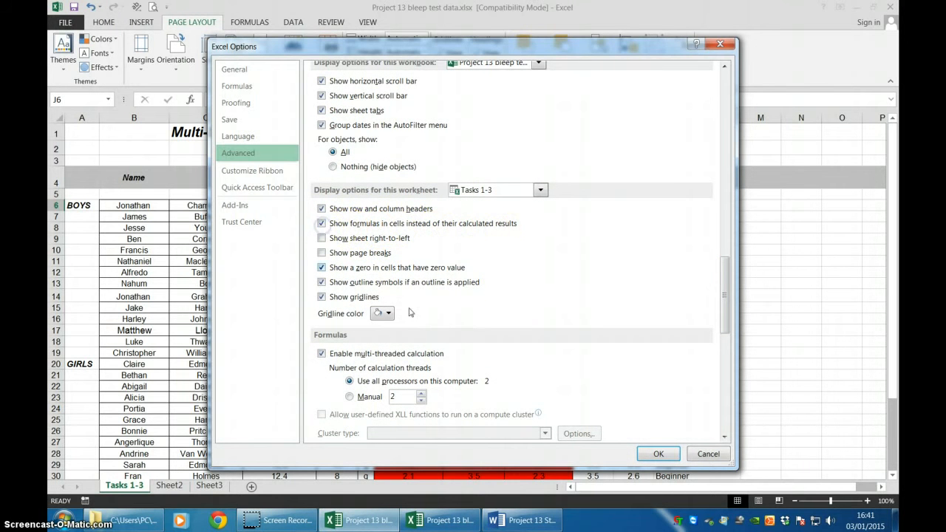
{"action": "left_click", "coordinate": [657, 454]}
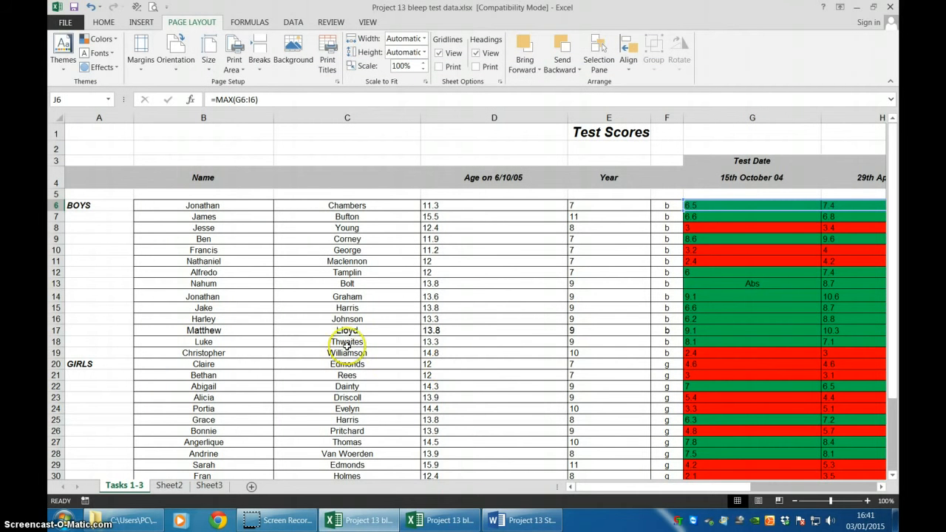
Widen column K on the Tasks 1-3 sheet so the full AVERAGE formulas fit.
{"action": "left_click_drag", "start_coordinate": [706, 487], "coordinate": [854, 481]}
{"action": "scroll", "coordinate": [724, 262], "scroll_direction": "down", "scroll_amount": 2}
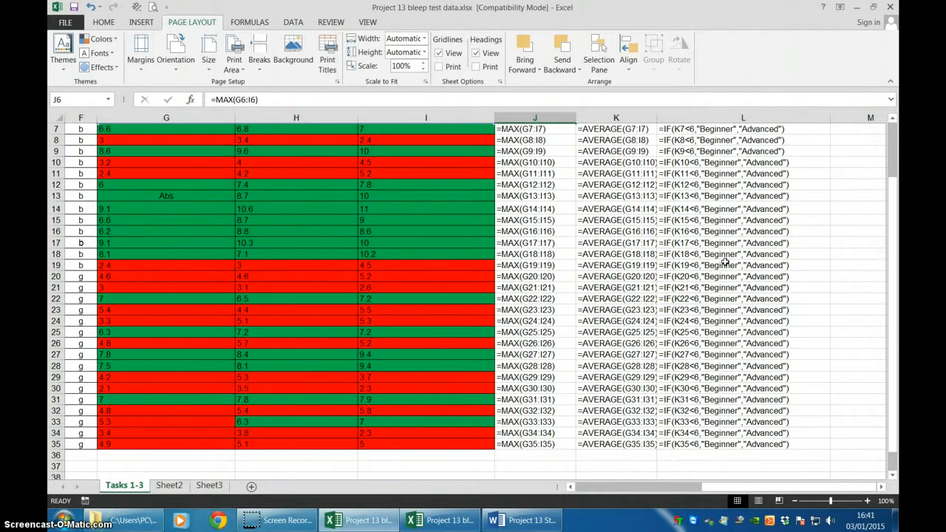
{"action": "scroll", "coordinate": [724, 262], "scroll_direction": "up", "scroll_amount": 2}
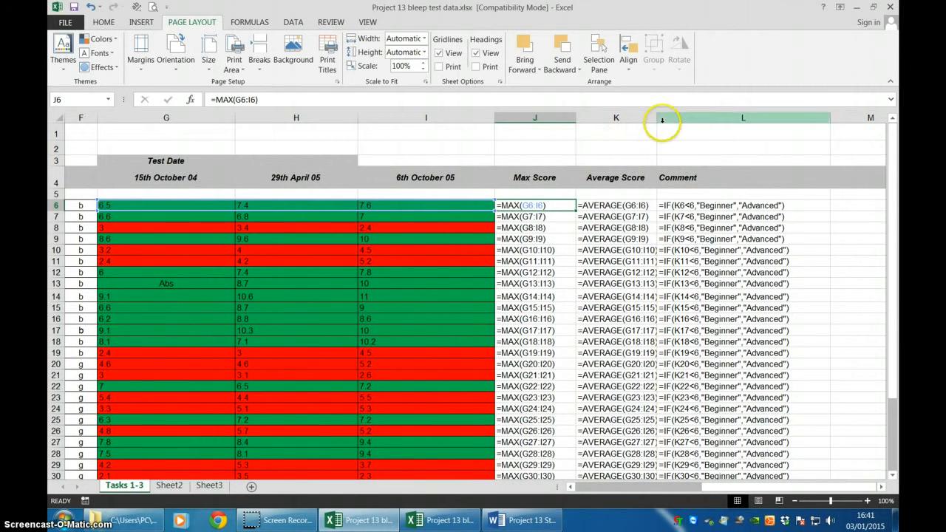
{"action": "left_click_drag", "start_coordinate": [658, 121], "coordinate": [707, 122]}
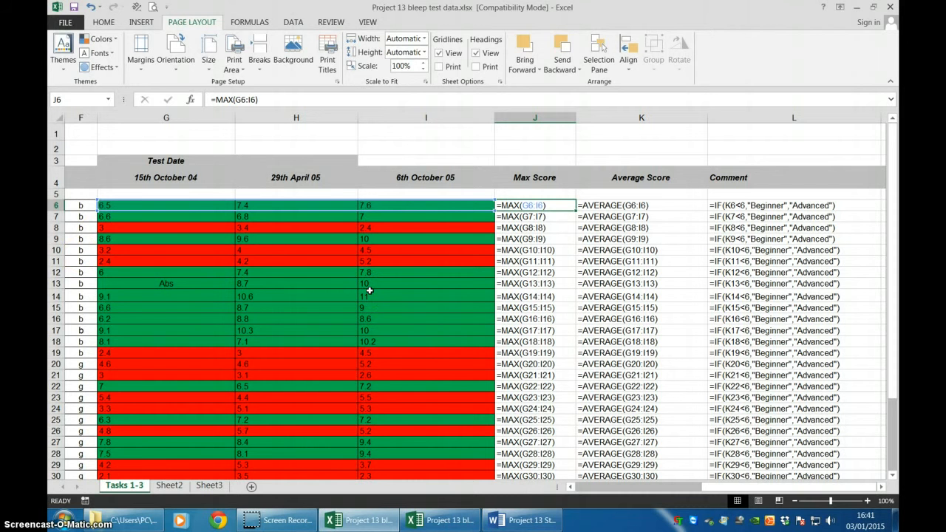
Read the Task 4 alphabetic sort instructions in the Word task description and return to the bleep test data workbook in Excel.
{"action": "key", "text": "alt+Tab"}
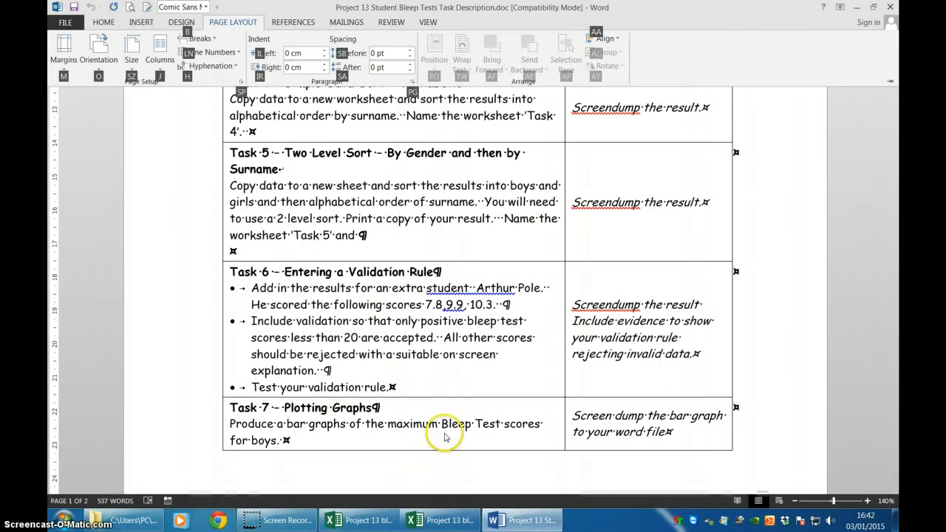
{"action": "scroll", "coordinate": [113, 313], "scroll_direction": "up", "scroll_amount": 4}
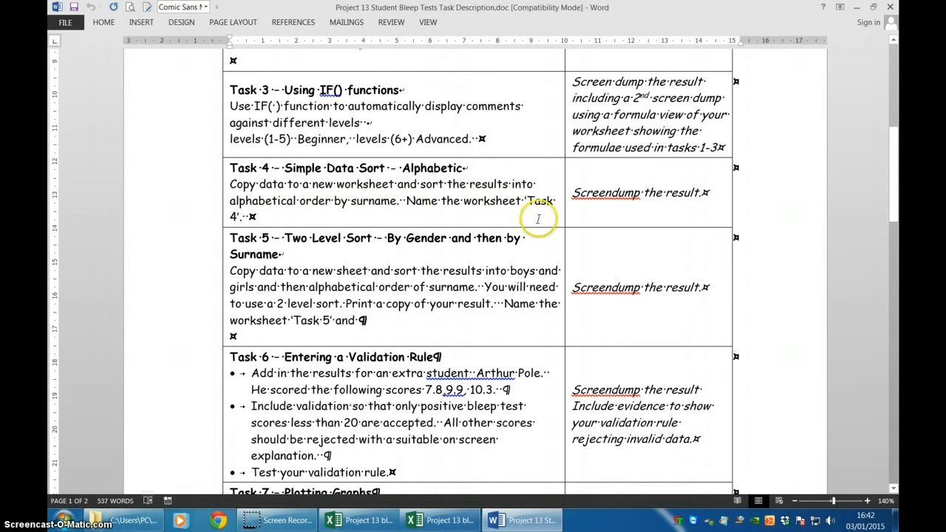
{"action": "left_click", "coordinate": [367, 520]}
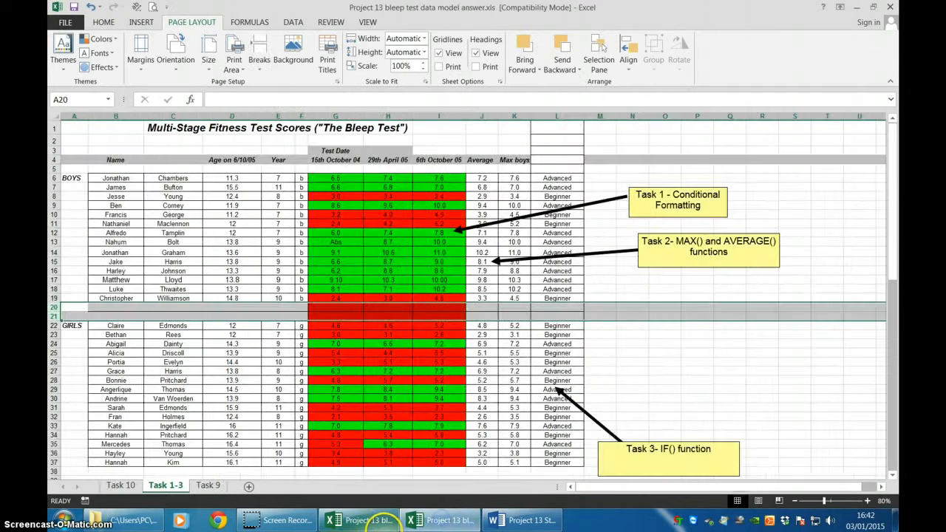
{"action": "scroll", "coordinate": [340, 413], "scroll_direction": "up", "scroll_amount": 2}
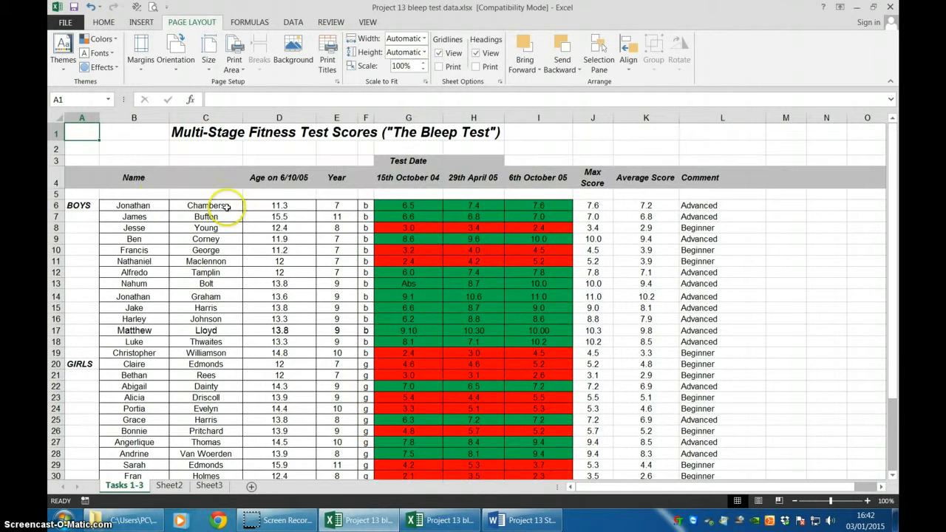
Copy the entire Tasks 1-3 worksheet and paste it into Sheet2 starting at cell A1.
{"action": "left_click", "coordinate": [55, 116]}
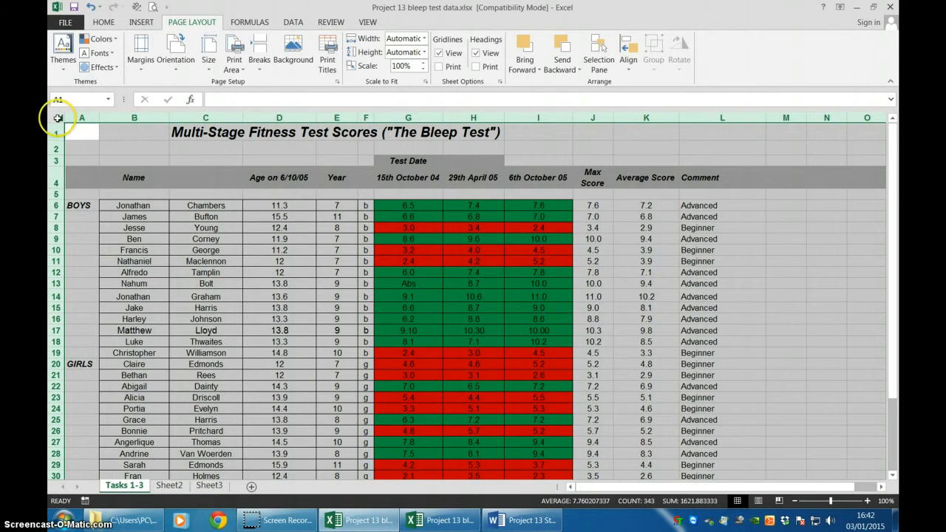
{"action": "right_click", "coordinate": [126, 143]}
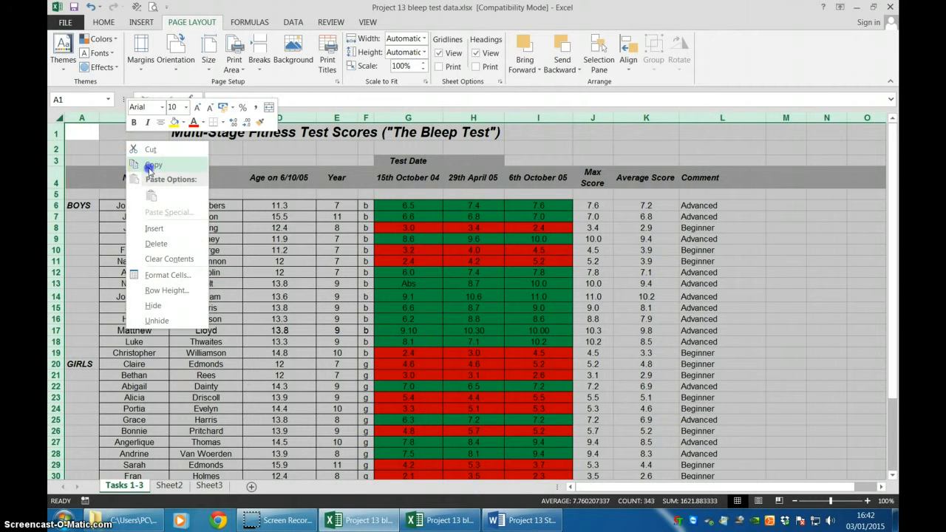
{"action": "left_click", "coordinate": [150, 166]}
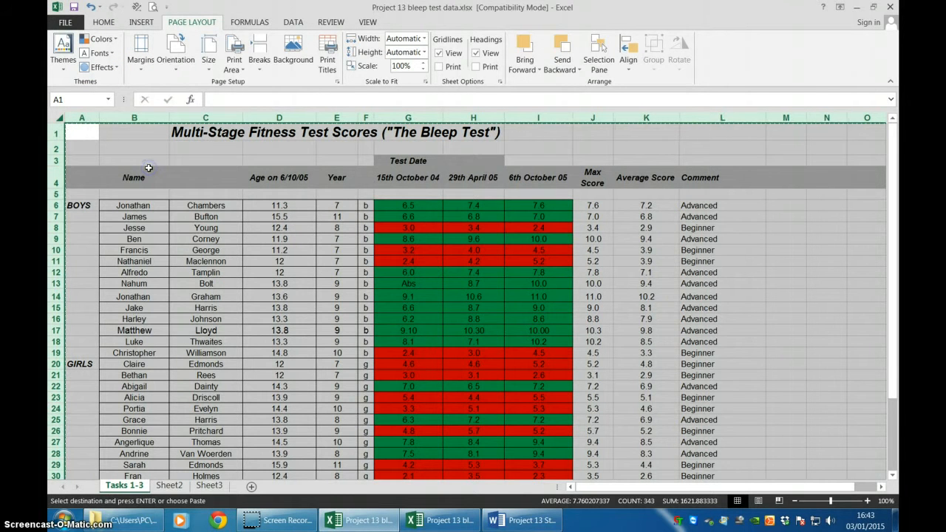
{"action": "left_click", "coordinate": [168, 485]}
{"action": "right_click", "coordinate": [77, 127]}
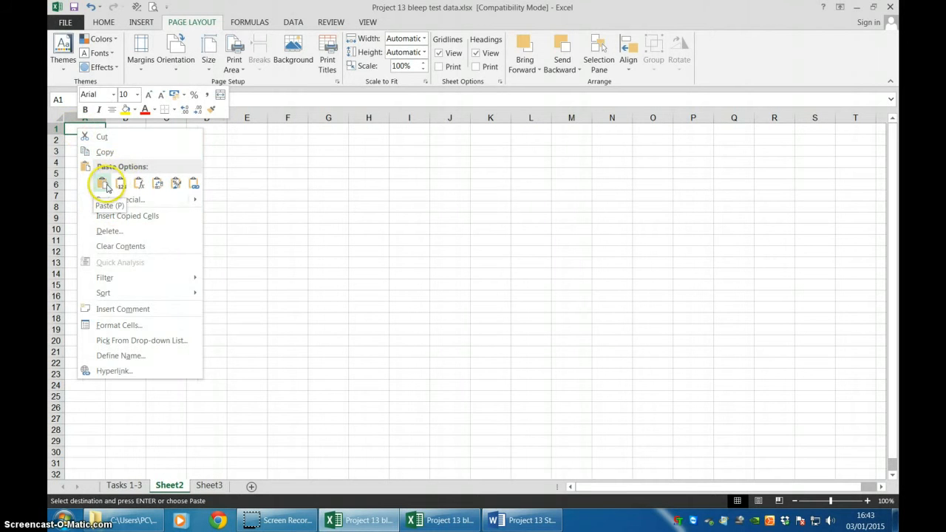
{"action": "left_click", "coordinate": [99, 184]}
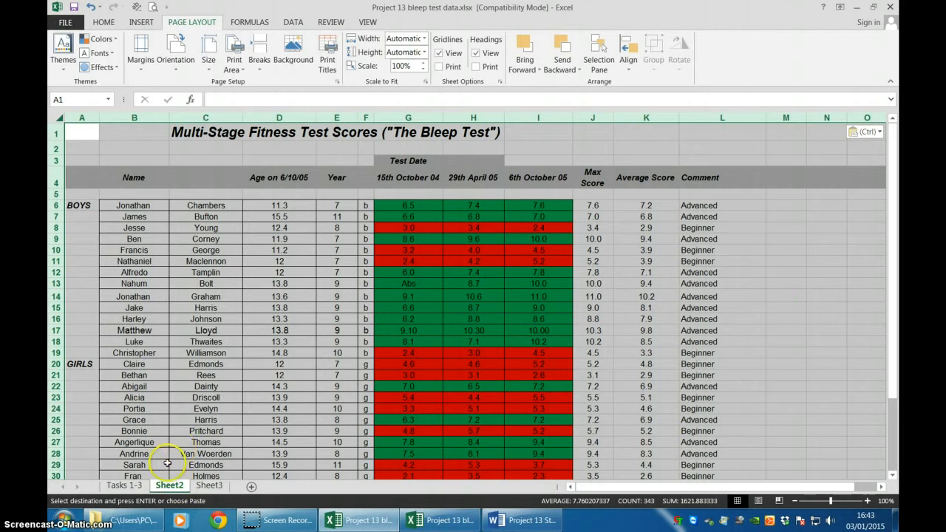
Rename the Sheet2 worksheet as "Task 4".
{"action": "right_click", "coordinate": [169, 487]}
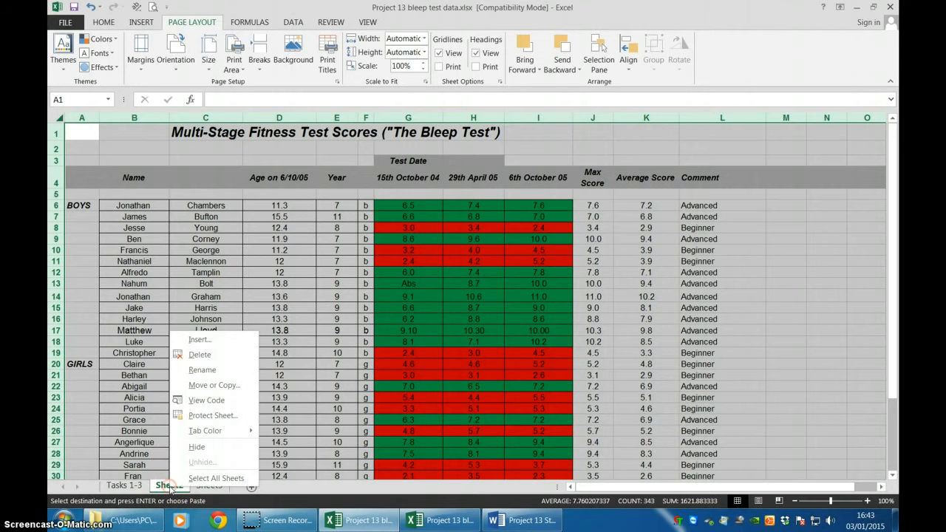
{"action": "left_click", "coordinate": [204, 364]}
{"action": "type", "text": "Task 4"}
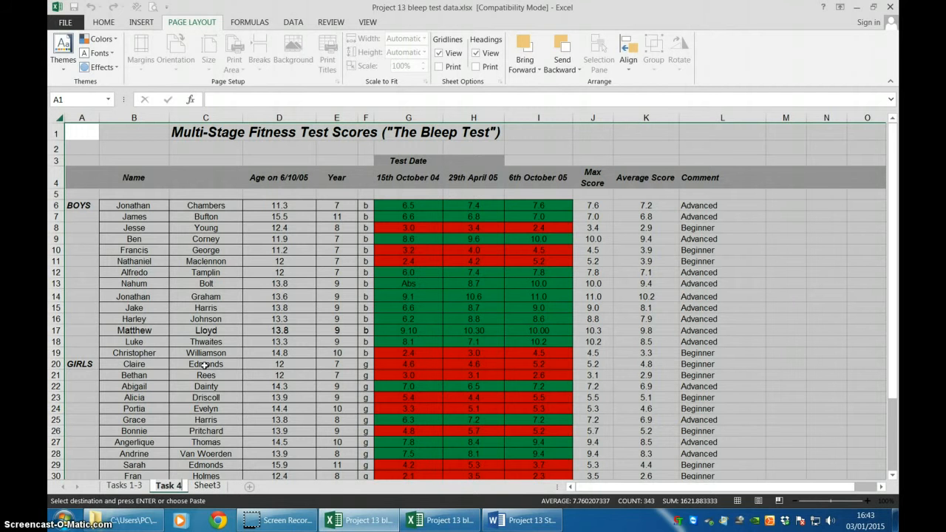
Check the Task 4 and Task 5 instructions in the Word document and return to the copied data in the Excel workbook.
{"action": "left_click", "coordinate": [551, 521]}
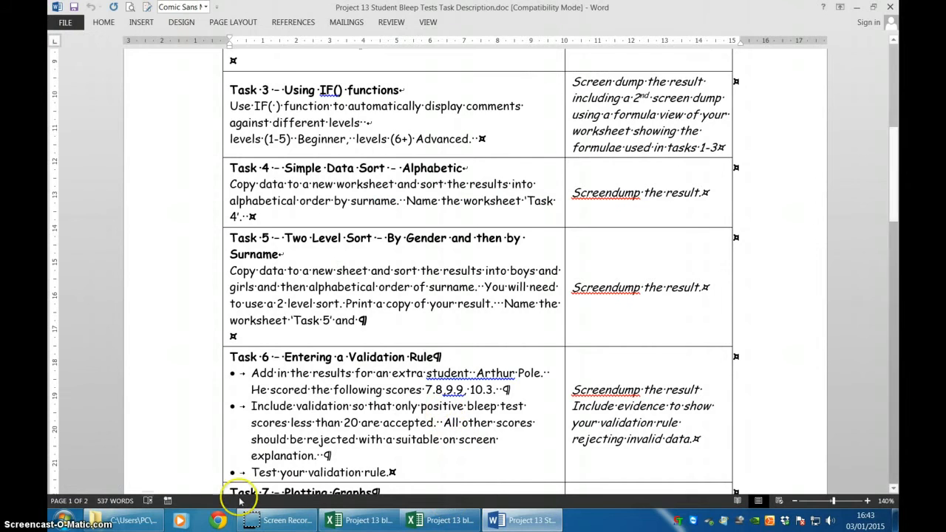
{"action": "left_click", "coordinate": [419, 522]}
{"action": "left_click", "coordinate": [392, 520]}
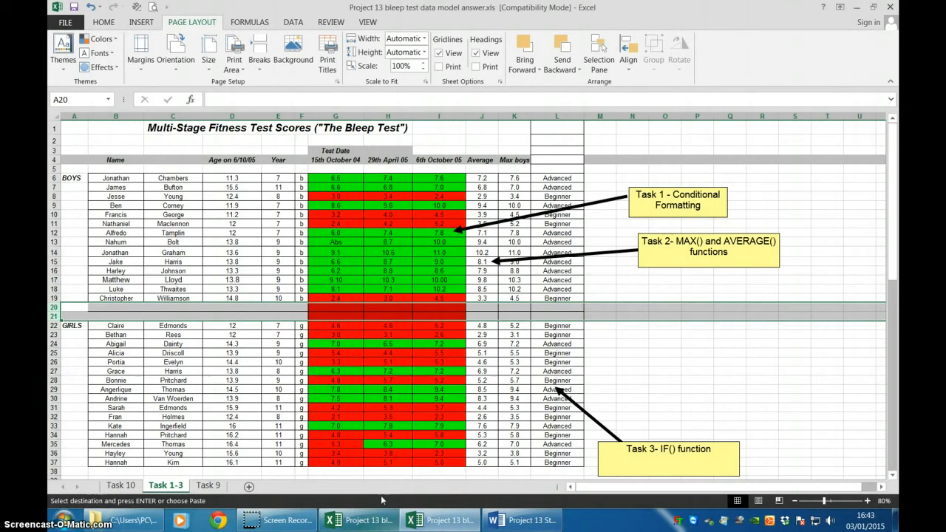
{"action": "left_click", "coordinate": [374, 517]}
{"action": "scroll", "coordinate": [310, 422], "scroll_direction": "down", "scroll_amount": 3}
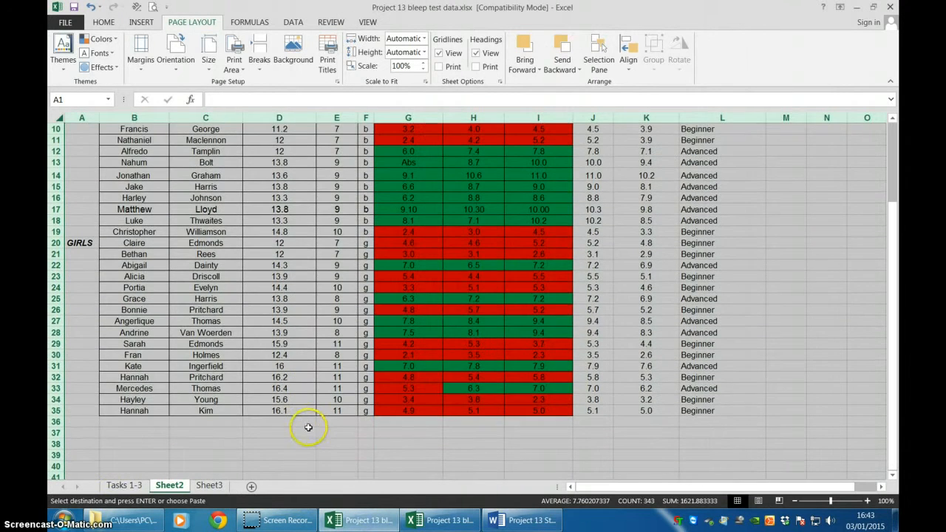
Rename the Sheet2 worksheet as "Task 4-5".
{"action": "right_click", "coordinate": [175, 491]}
{"action": "left_click", "coordinate": [198, 377]}
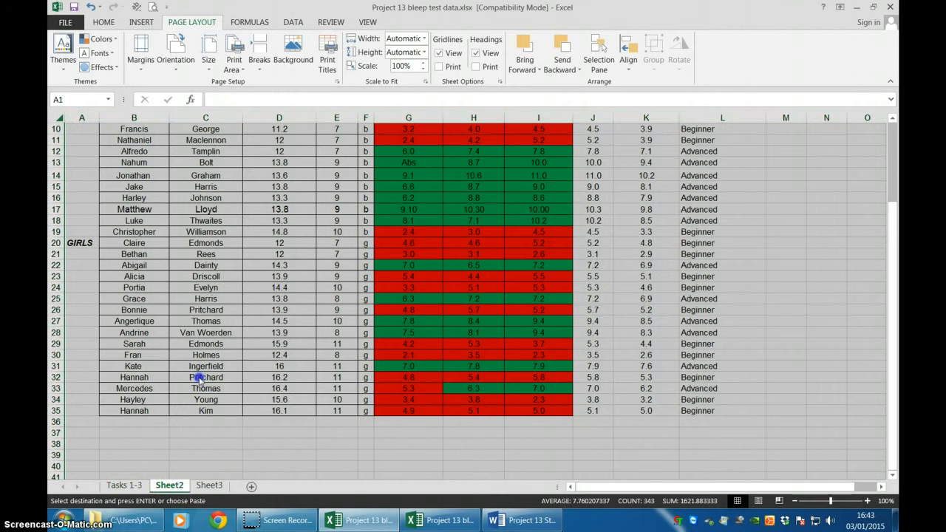
{"action": "type", "text": "Task 4-5"}
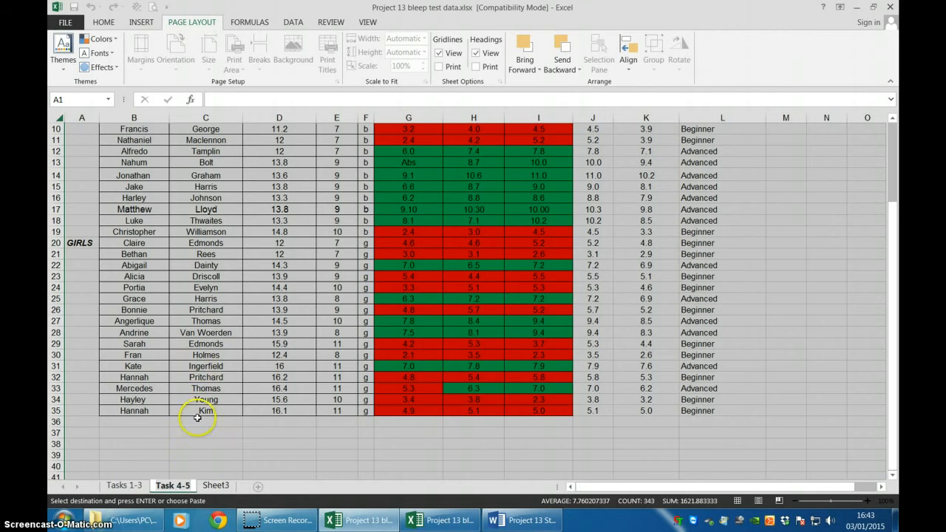
{"action": "left_click", "coordinate": [199, 452]}
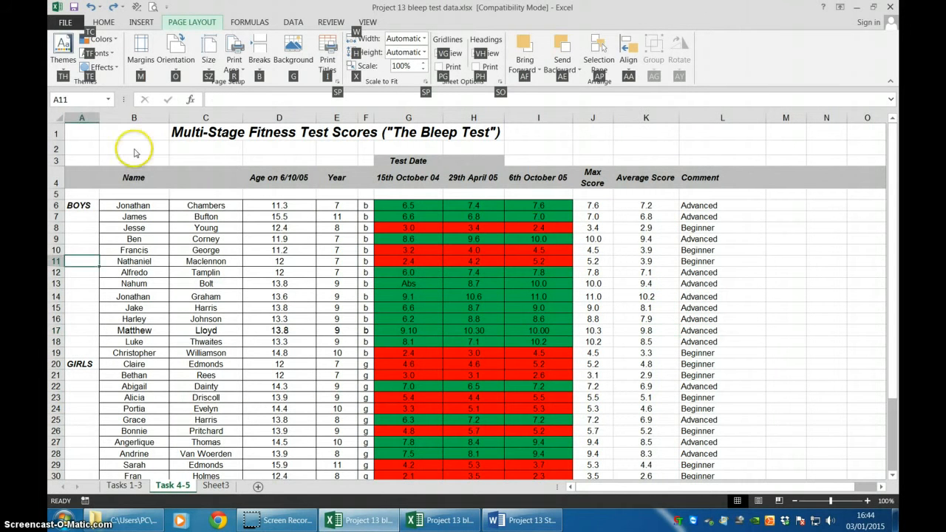
Sort the student records in B6:L35 by surname in Column C, on values, in A to Z order.
{"action": "left_click", "coordinate": [133, 149]}
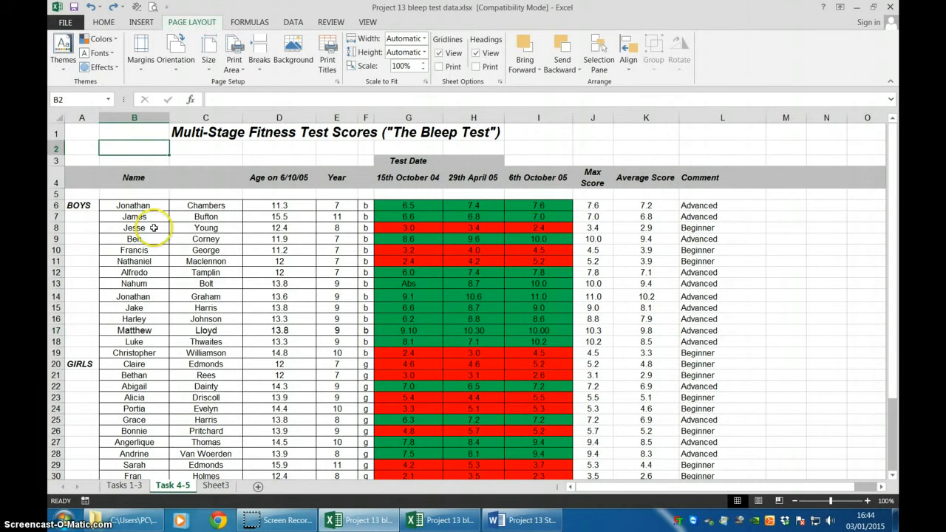
{"action": "left_click_drag", "start_coordinate": [133, 205], "coordinate": [711, 444]}
{"action": "scroll", "coordinate": [711, 444], "scroll_direction": "up", "scroll_amount": 2}
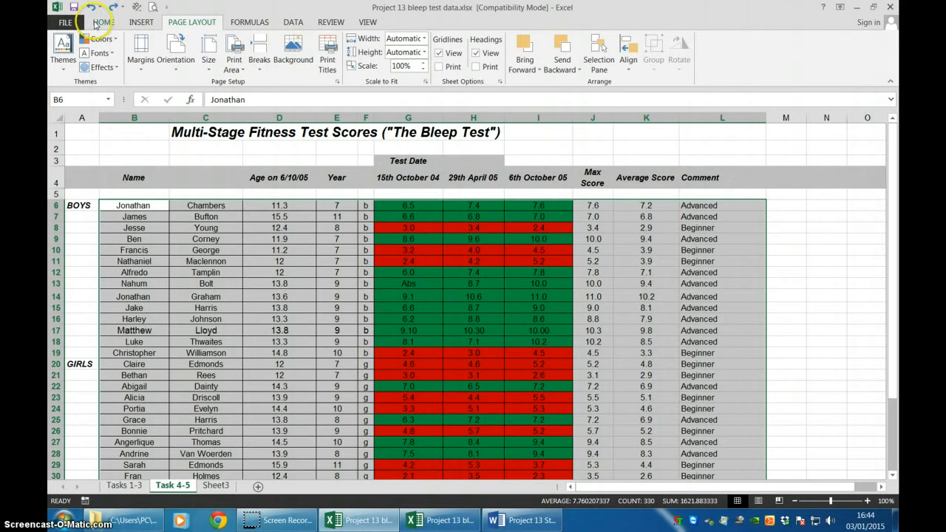
{"action": "left_click", "coordinate": [290, 24]}
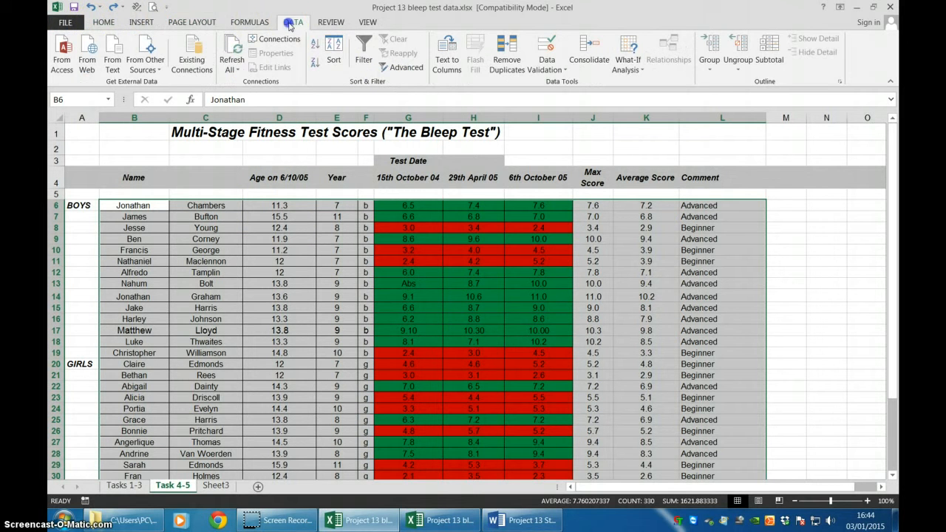
{"action": "left_click", "coordinate": [334, 50]}
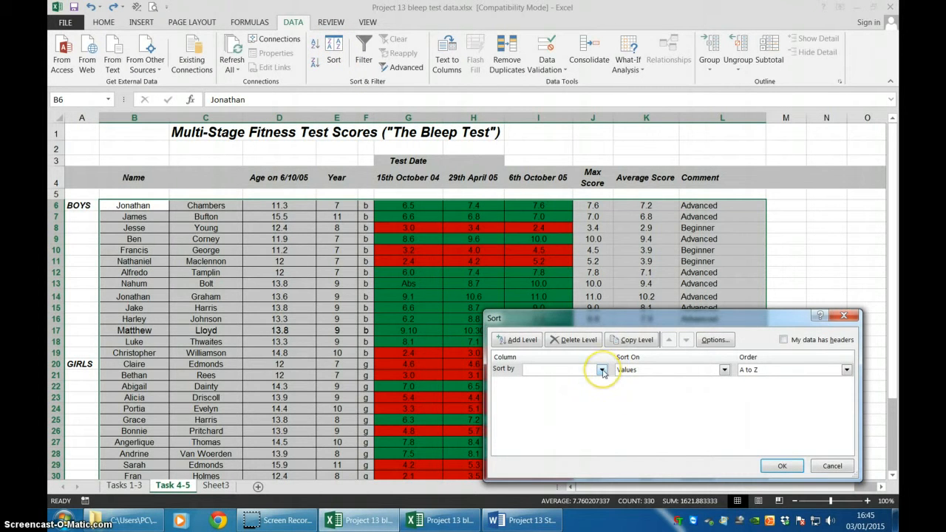
{"action": "left_click", "coordinate": [602, 372]}
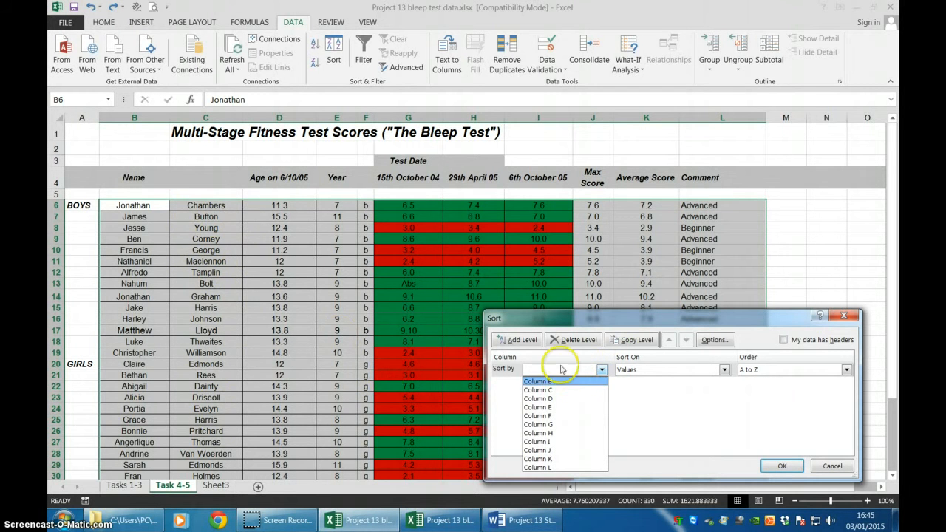
{"action": "left_click", "coordinate": [573, 390]}
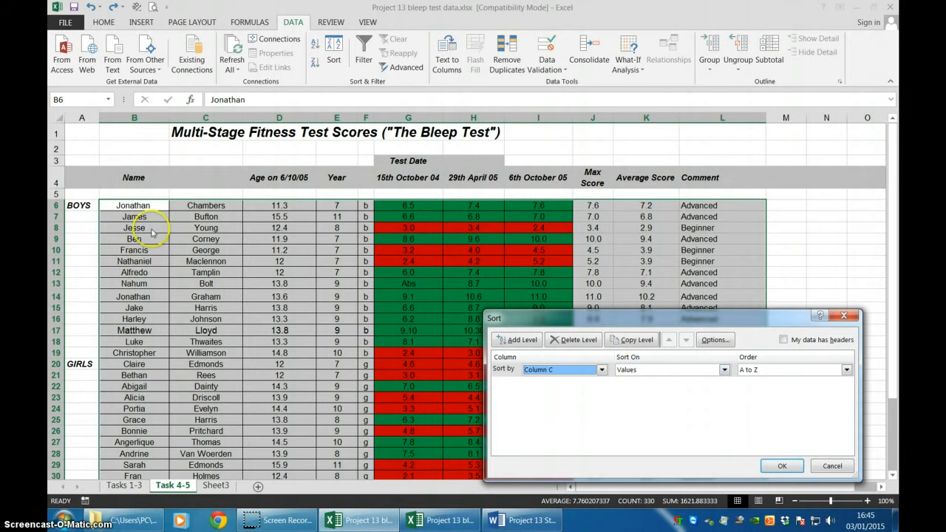
{"action": "left_click", "coordinate": [775, 466]}
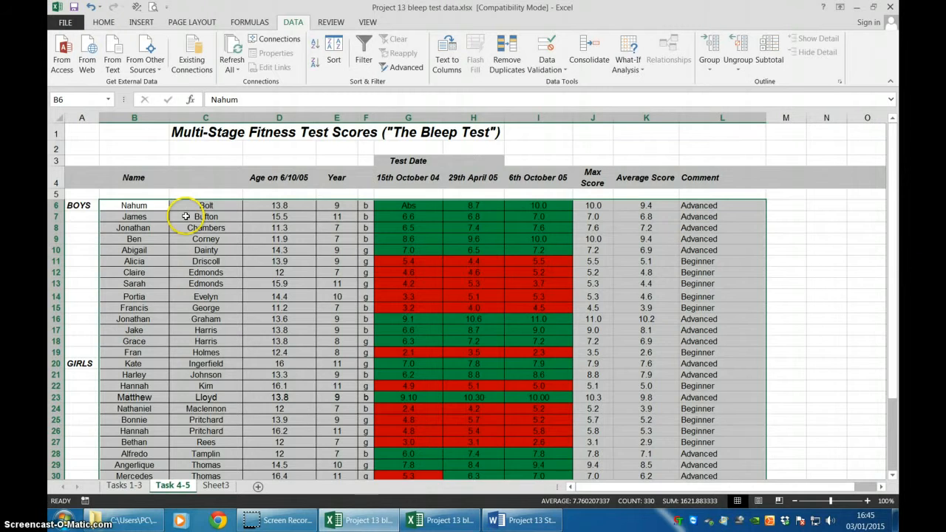
Look through the sorted student records down to the last row to check the surname order.
{"action": "scroll", "coordinate": [185, 216], "scroll_direction": "down", "scroll_amount": 4}
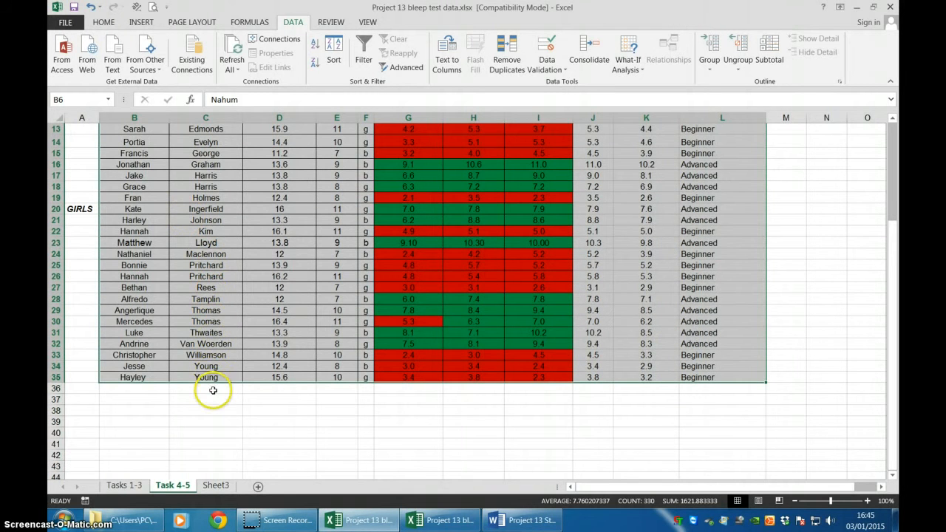
{"action": "scroll", "coordinate": [212, 384], "scroll_direction": "up", "scroll_amount": 4}
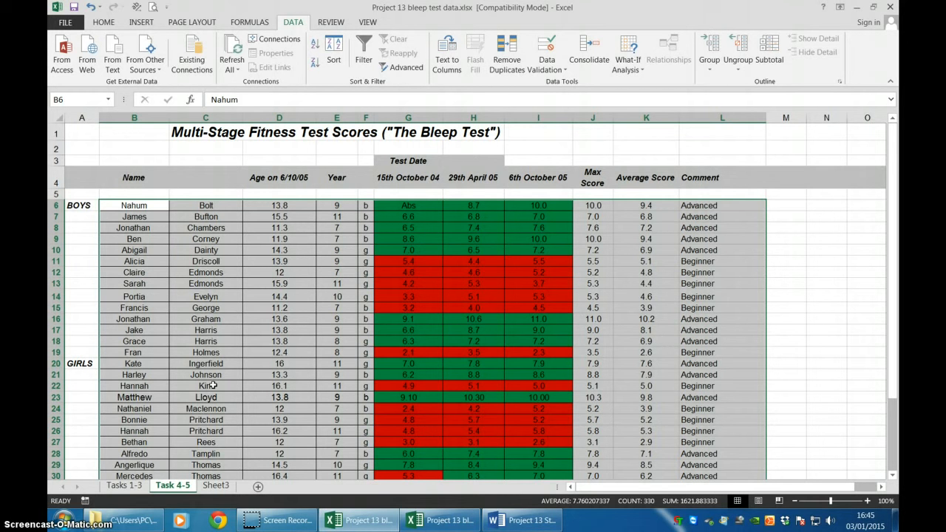
{"action": "key", "text": "alt"}
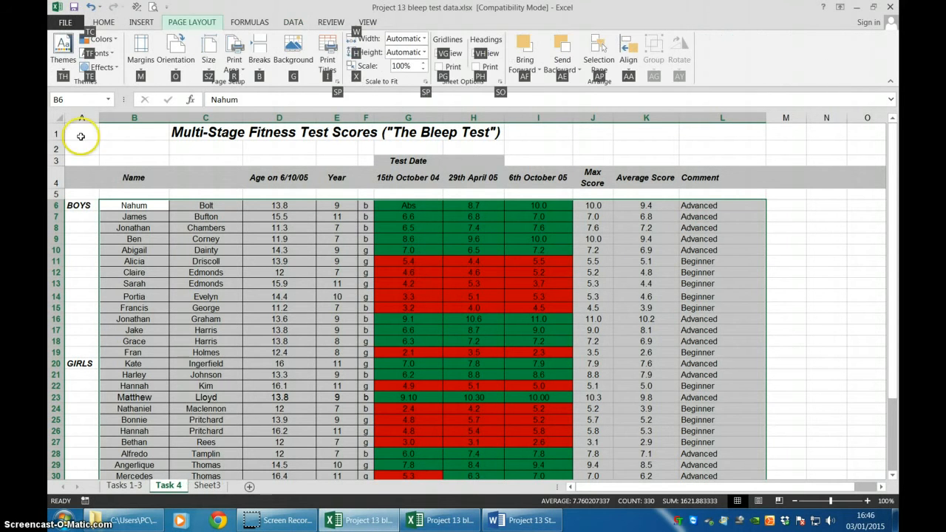
{"action": "left_click", "coordinate": [81, 137]}
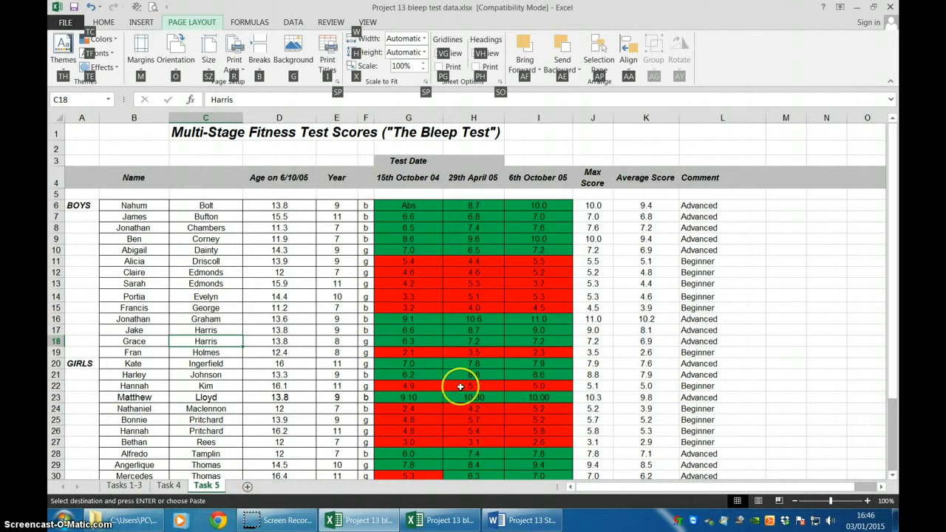
Read the Task 5 two-level sort instructions in the Word document and look over the records on the Task 5 worksheet in Excel.
{"action": "left_click", "coordinate": [530, 520]}
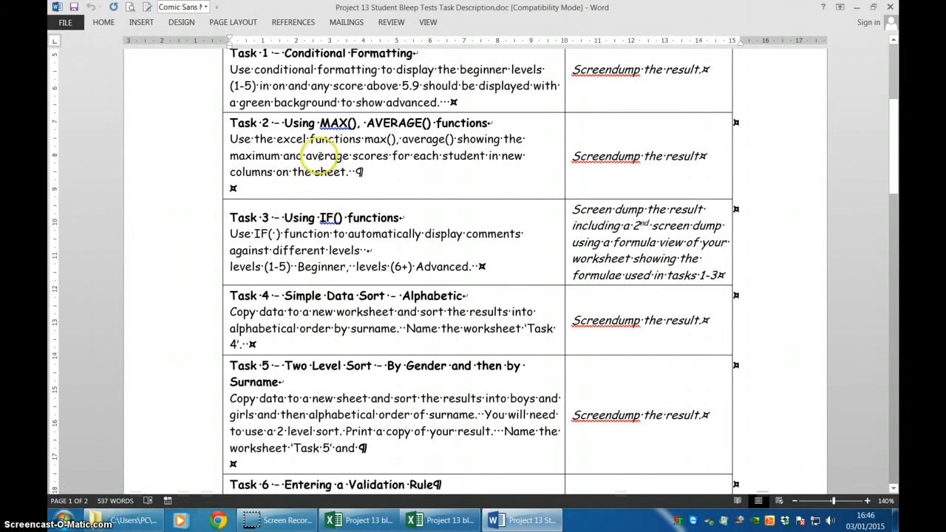
{"action": "scroll", "coordinate": [324, 210], "scroll_direction": "down", "scroll_amount": 3}
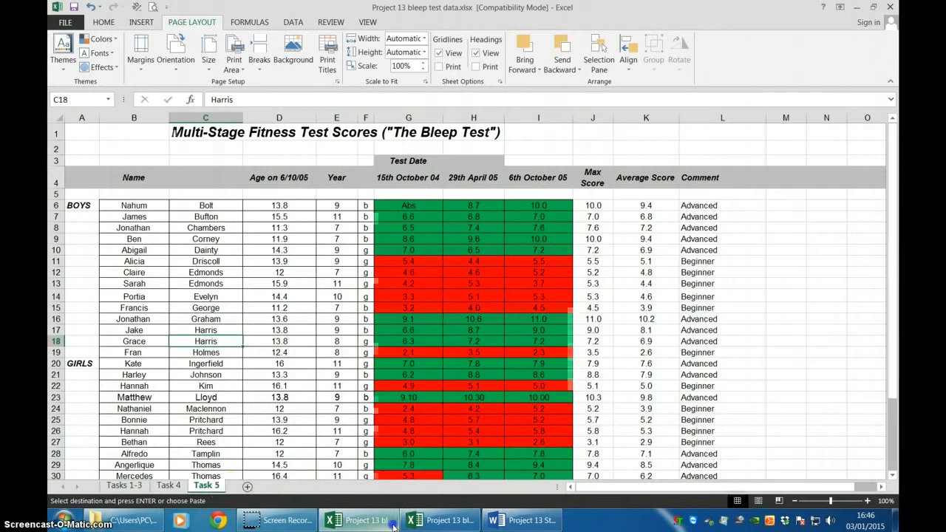
{"action": "left_click", "coordinate": [363, 521]}
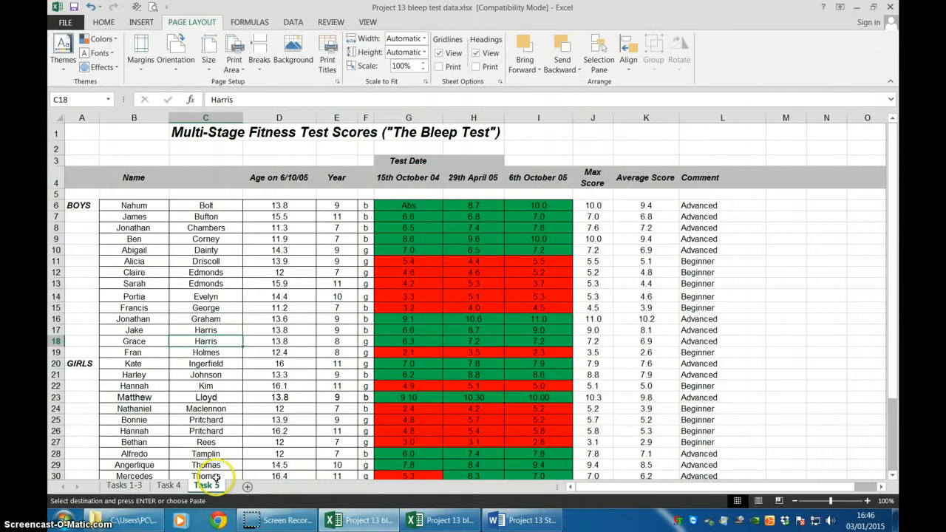
{"action": "scroll", "coordinate": [212, 411], "scroll_direction": "down", "scroll_amount": 3}
{"action": "scroll", "coordinate": [214, 418], "scroll_direction": "up", "scroll_amount": 3}
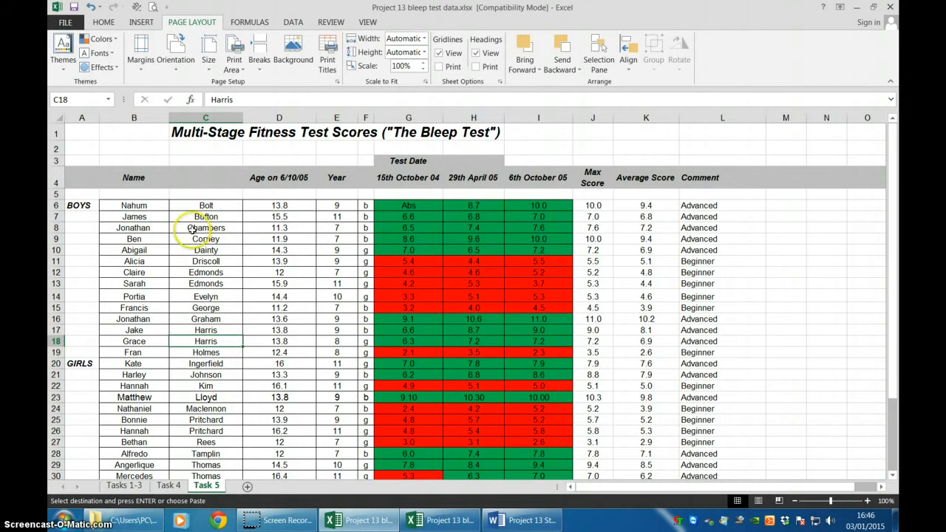
Set up a sort of the student records in B6:L35 without a header row, with Column F on values, A to Z, as first level.
{"action": "left_click_drag", "start_coordinate": [127, 204], "coordinate": [704, 454]}
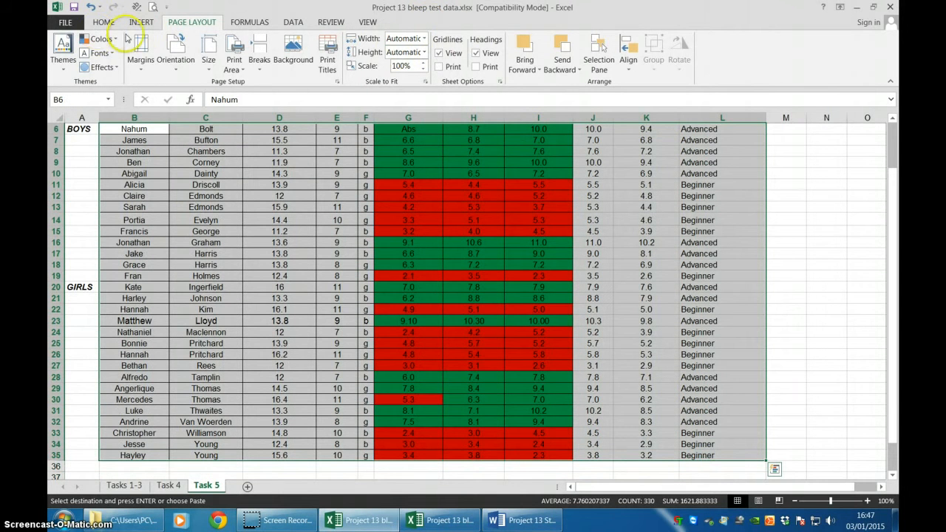
{"action": "left_click", "coordinate": [291, 22]}
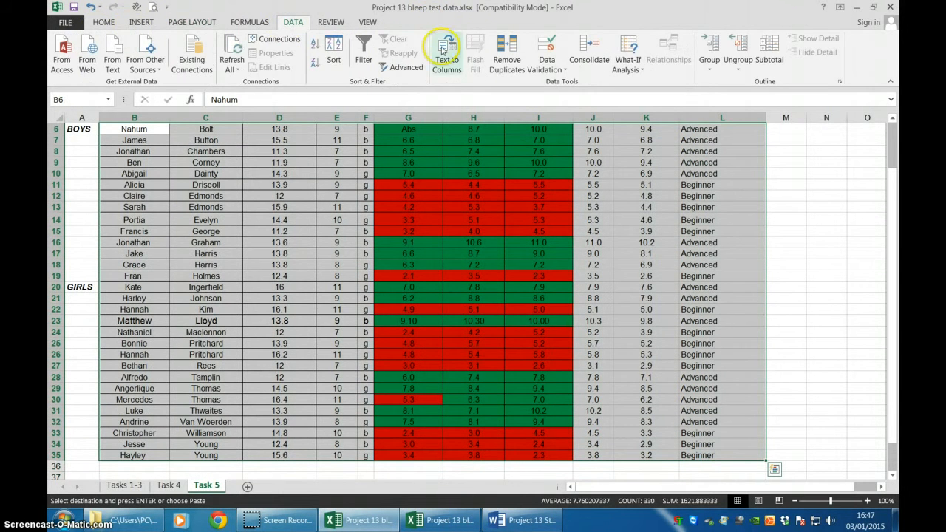
{"action": "left_click", "coordinate": [333, 52]}
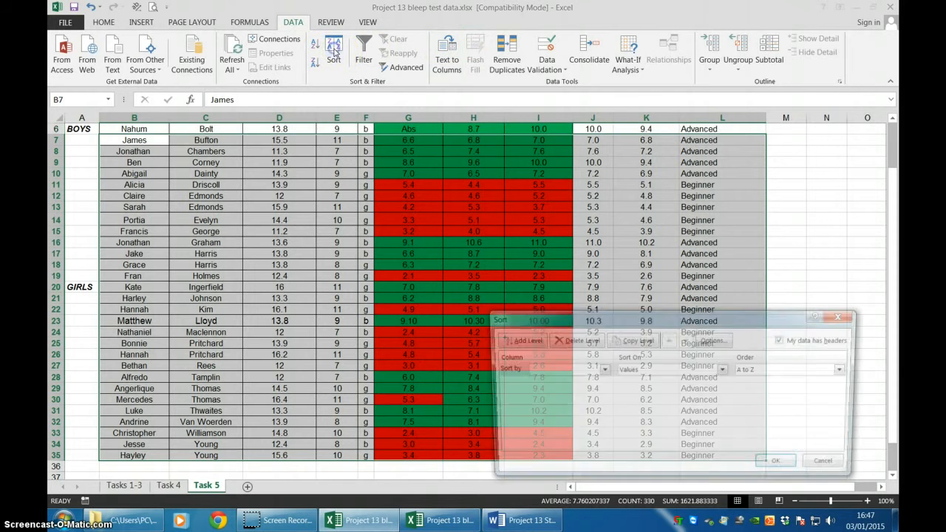
{"action": "left_click", "coordinate": [600, 370]}
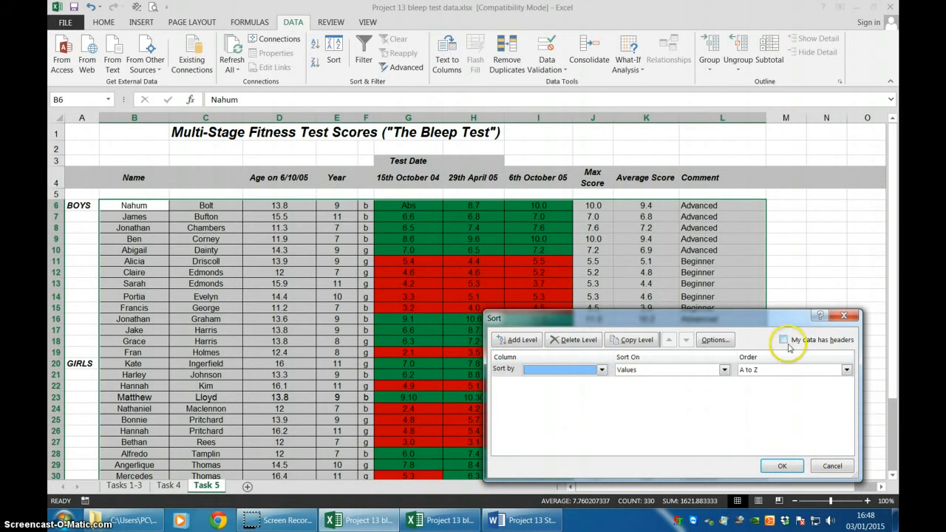
{"action": "left_click", "coordinate": [784, 341]}
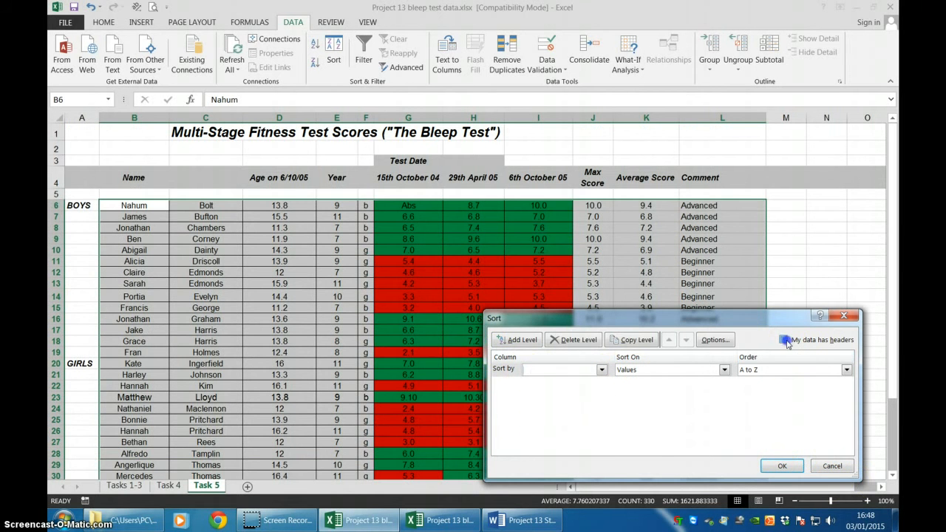
{"action": "left_click", "coordinate": [784, 340]}
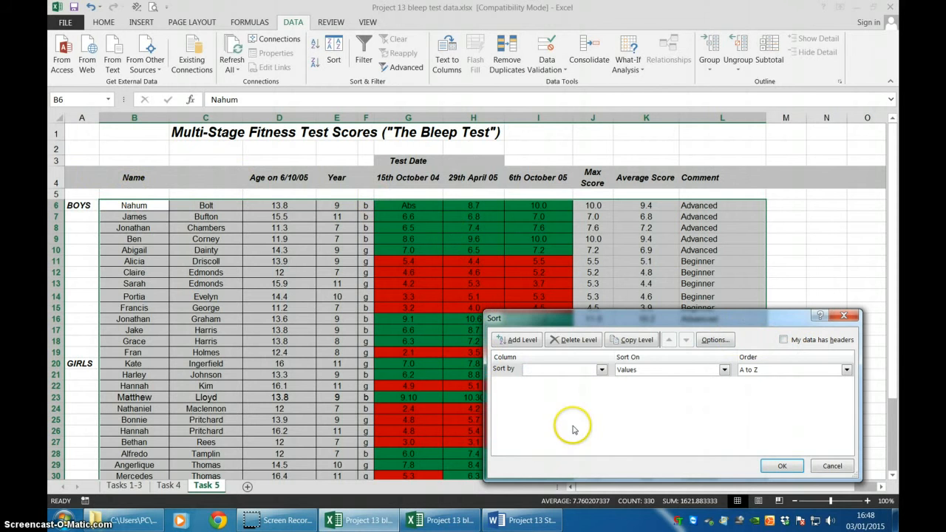
{"action": "left_click", "coordinate": [602, 370]}
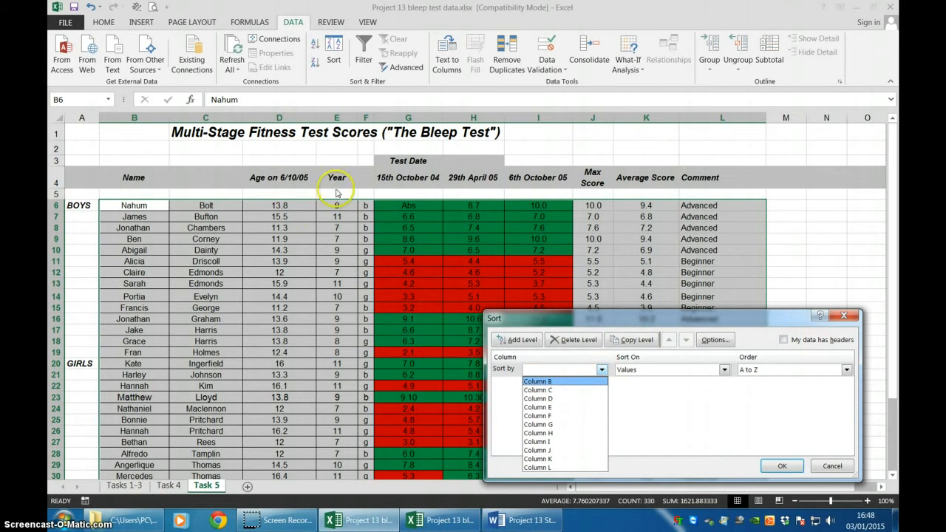
{"action": "left_click", "coordinate": [561, 415]}
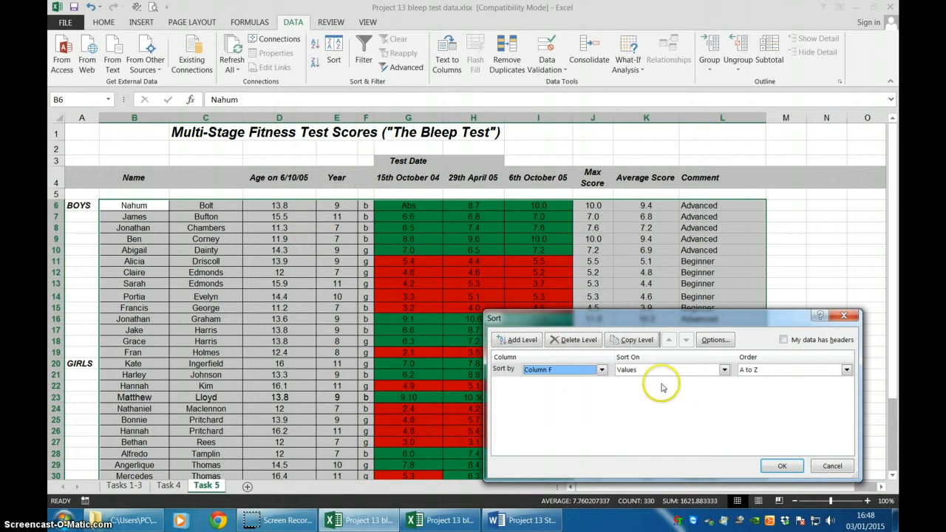
Add a second sort level by Column B on values, A to Z, and apply the two-level sort.
{"action": "left_click", "coordinate": [517, 340]}
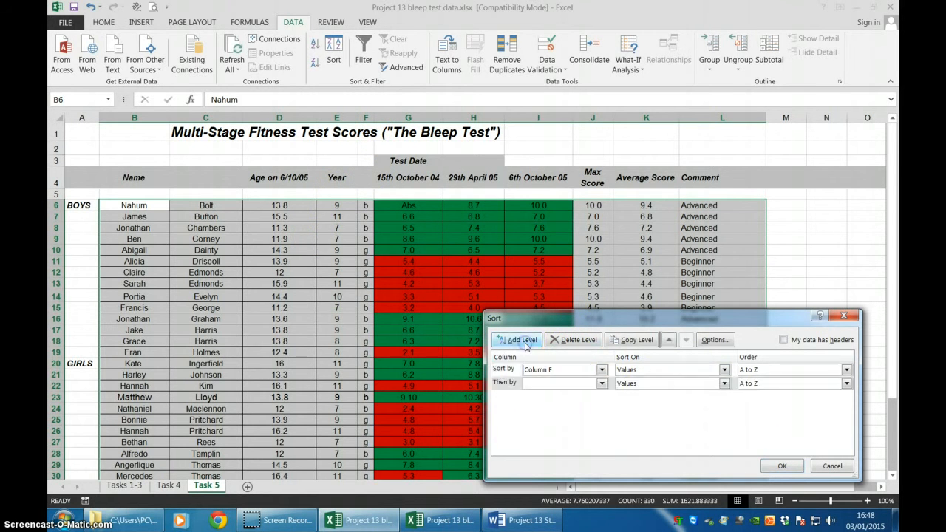
{"action": "left_click", "coordinate": [602, 383]}
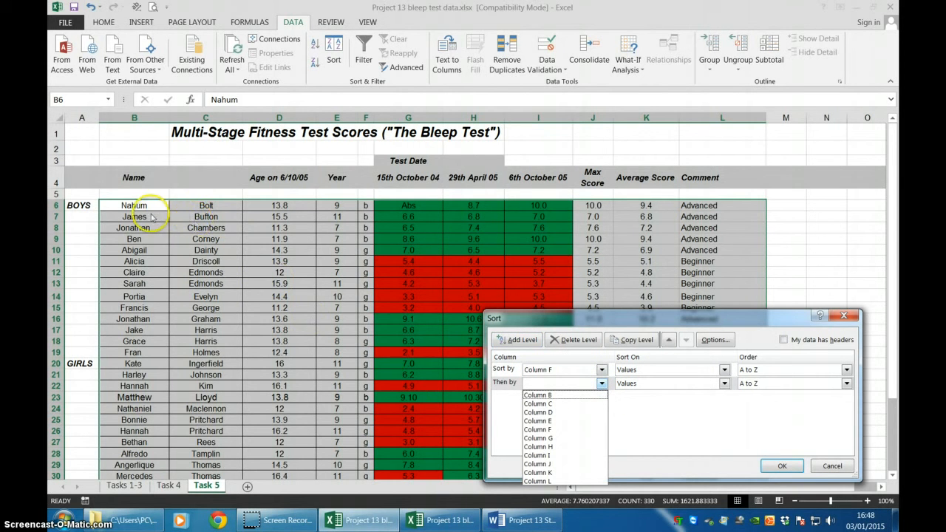
{"action": "left_click", "coordinate": [544, 396]}
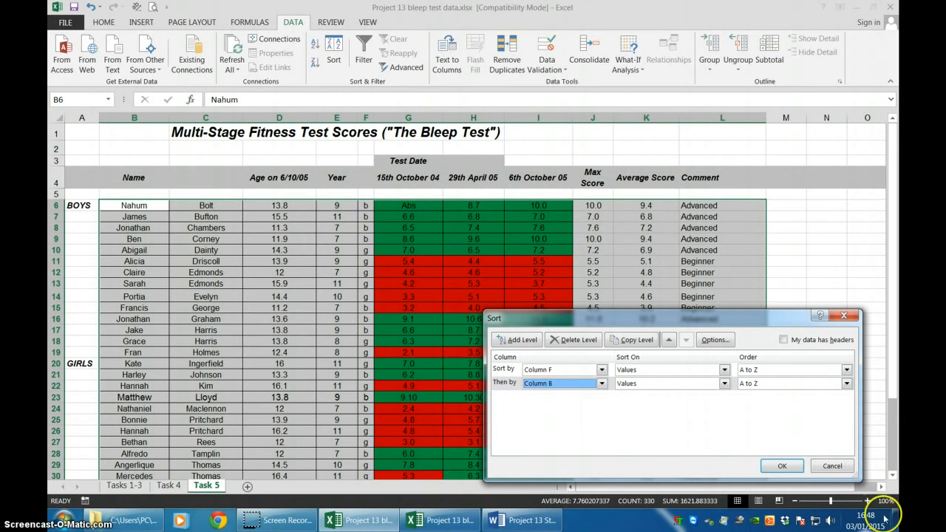
{"action": "left_click", "coordinate": [780, 466]}
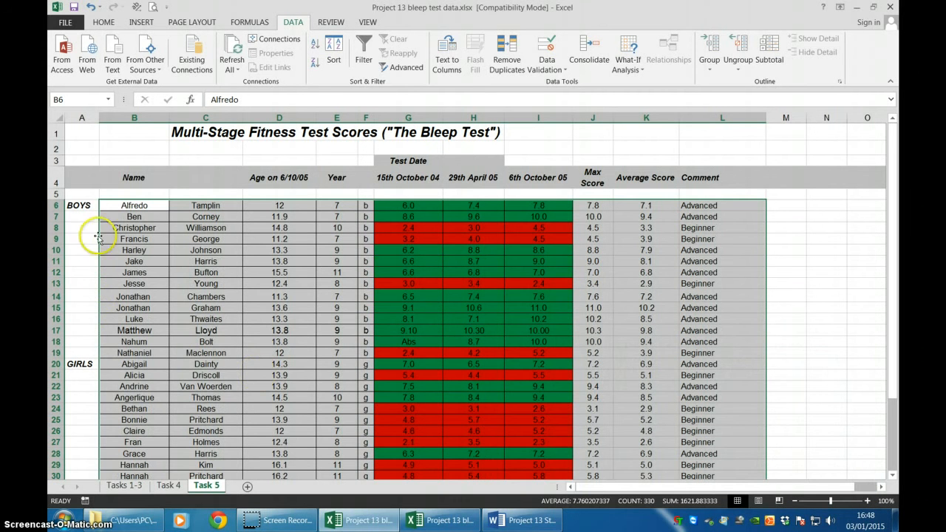
Look through the sorted records down to row 35 to check the gender grouping and the name order within each group.
{"action": "left_click", "coordinate": [119, 363]}
{"action": "scroll", "coordinate": [122, 370], "scroll_direction": "down", "scroll_amount": 3}
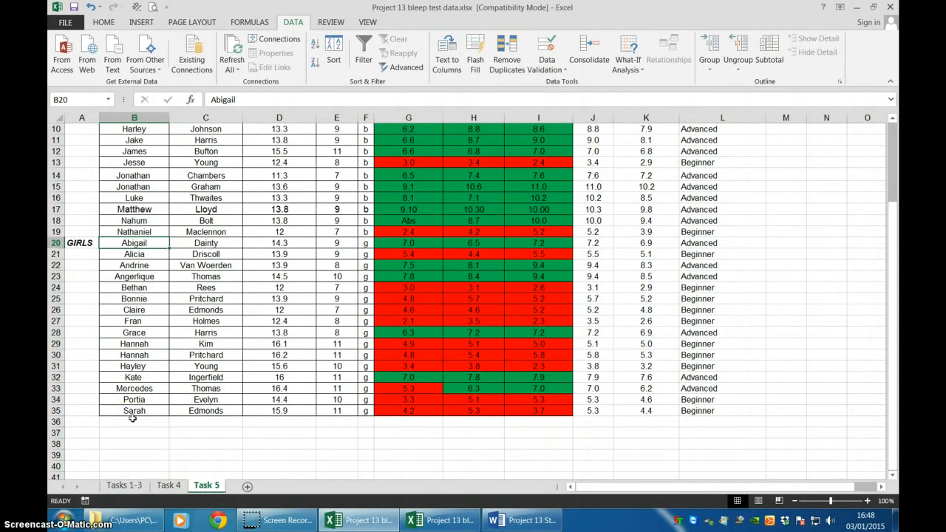
{"action": "key", "text": "alt+p"}
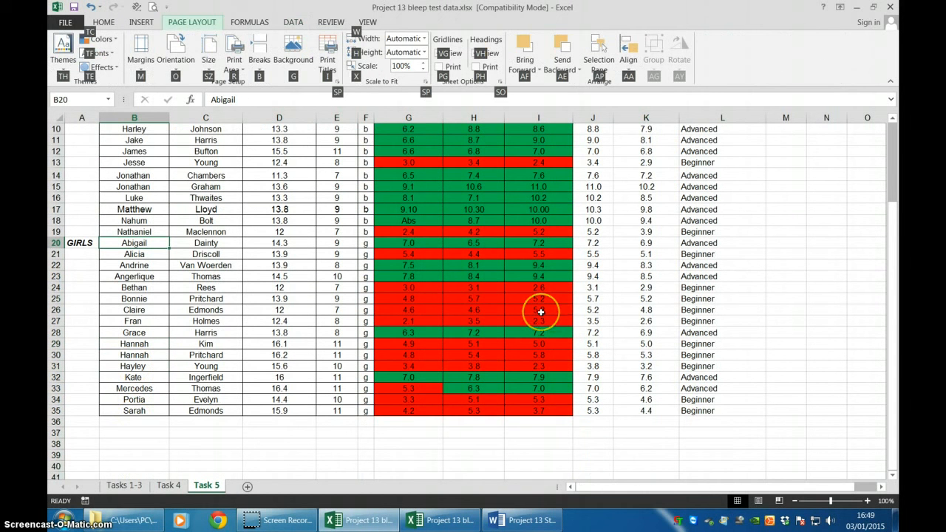